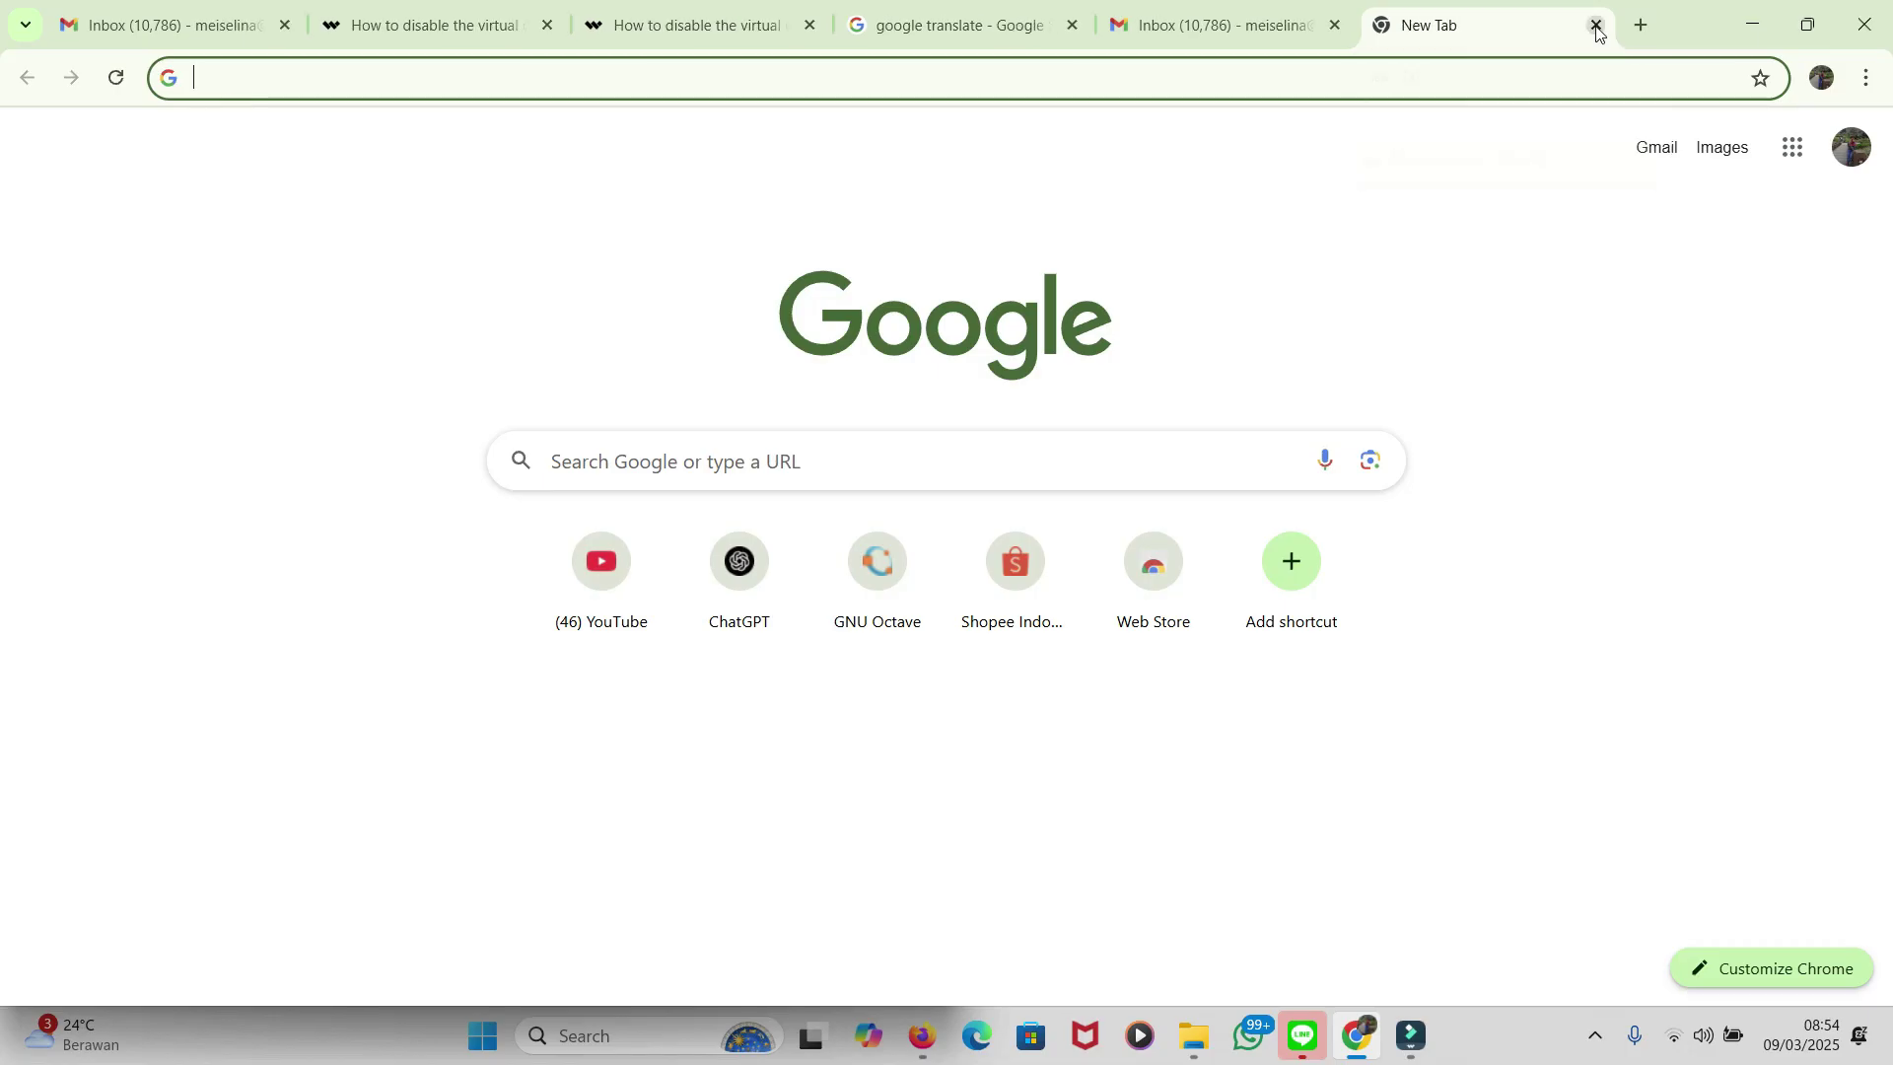
Step: Search Google for ORCID iD and open the official orcid.org website
{"action": "type", "text": "O"}
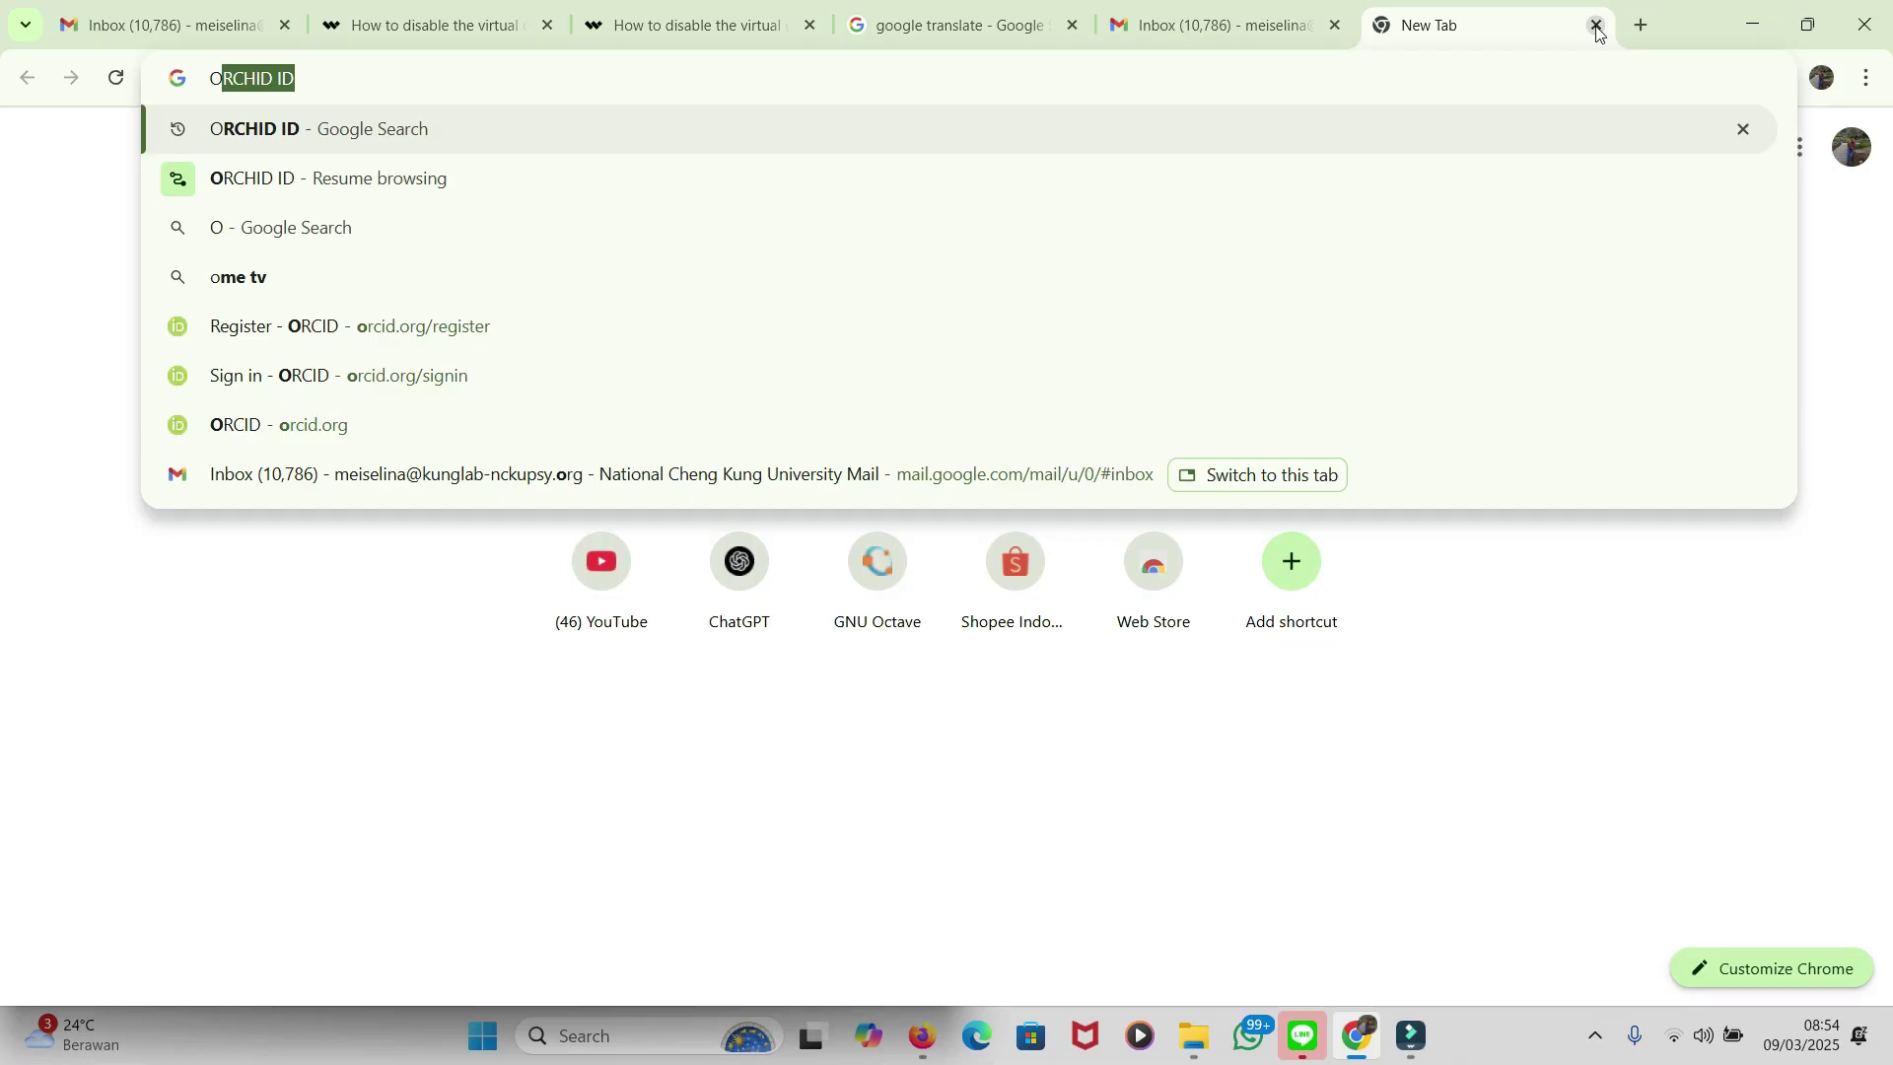
{"action": "key", "text": "Return"}
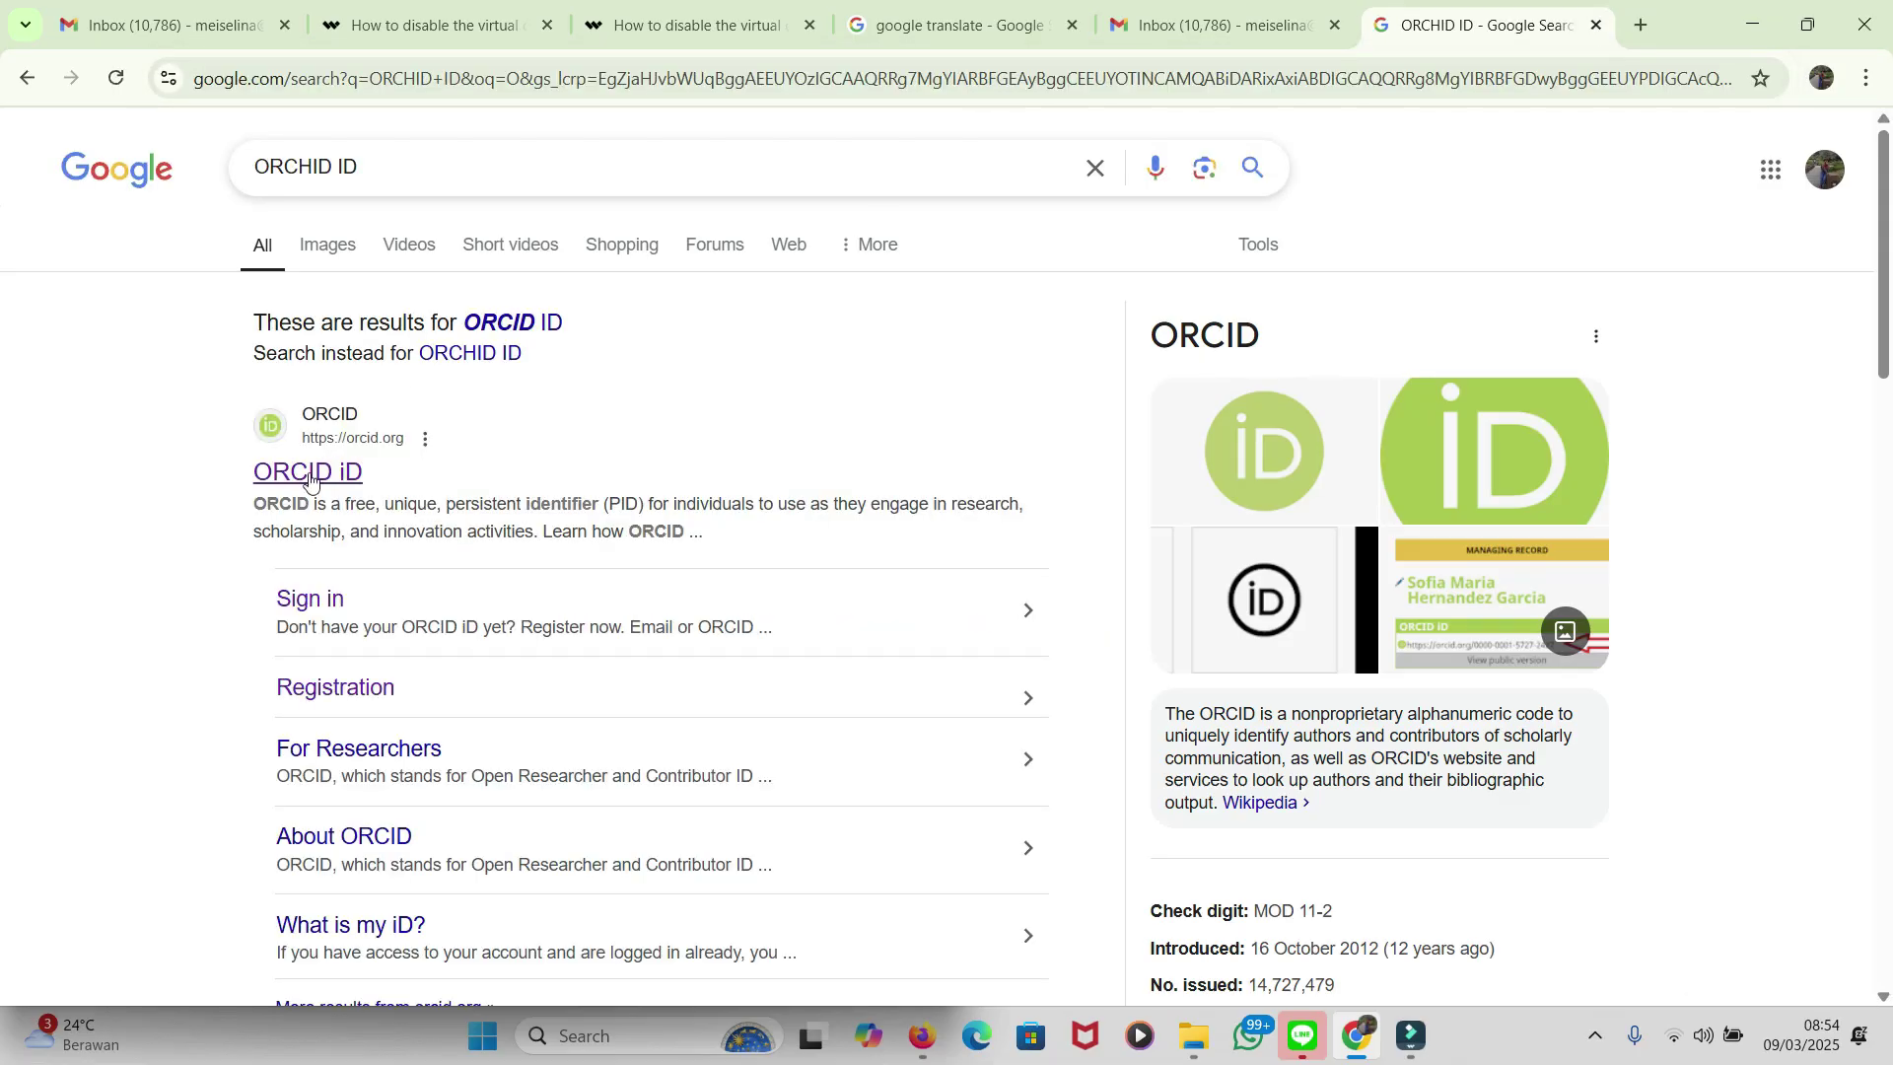
{"action": "left_click", "coordinate": [309, 477]}
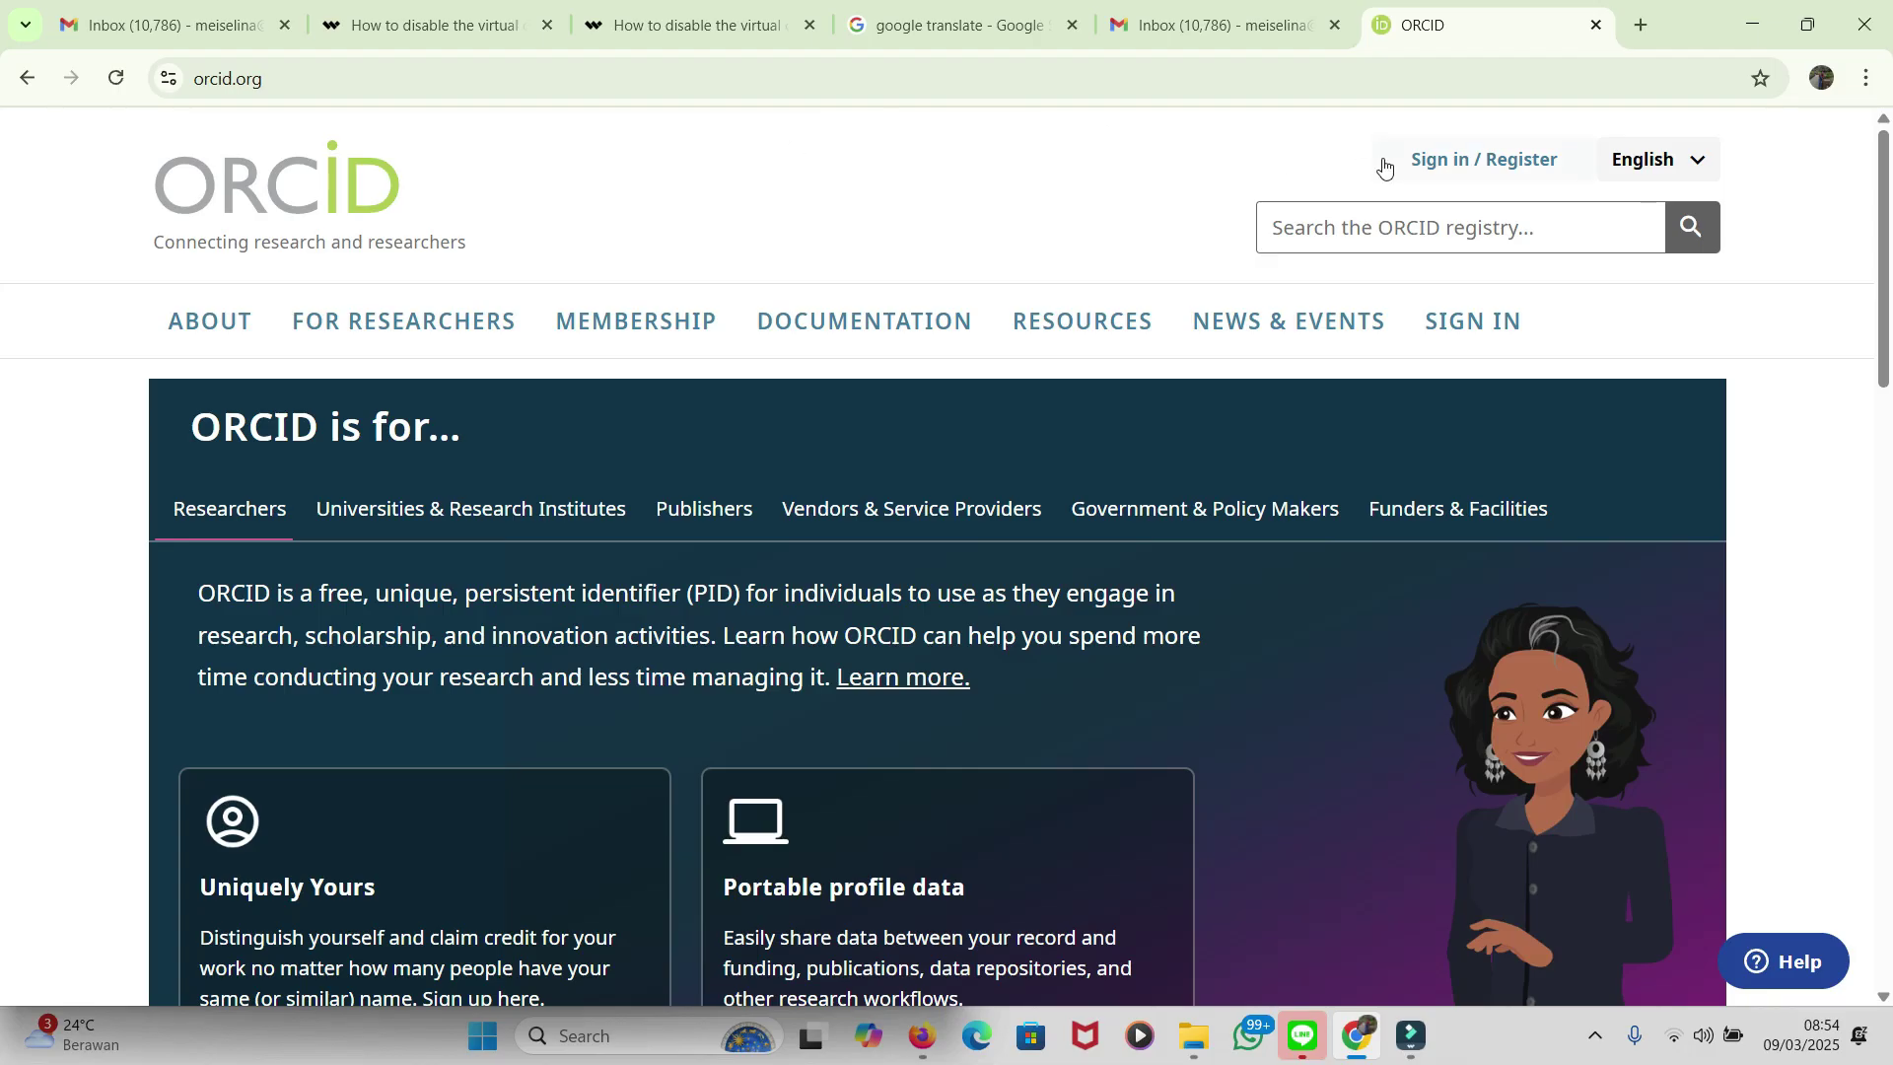
Step: Go through Sign in / Register to the 'Create your ORCID iD' form
{"action": "left_click", "coordinate": [1502, 166]}
{"action": "scroll", "coordinate": [689, 580], "scroll_direction": "down", "scroll_amount": 3}
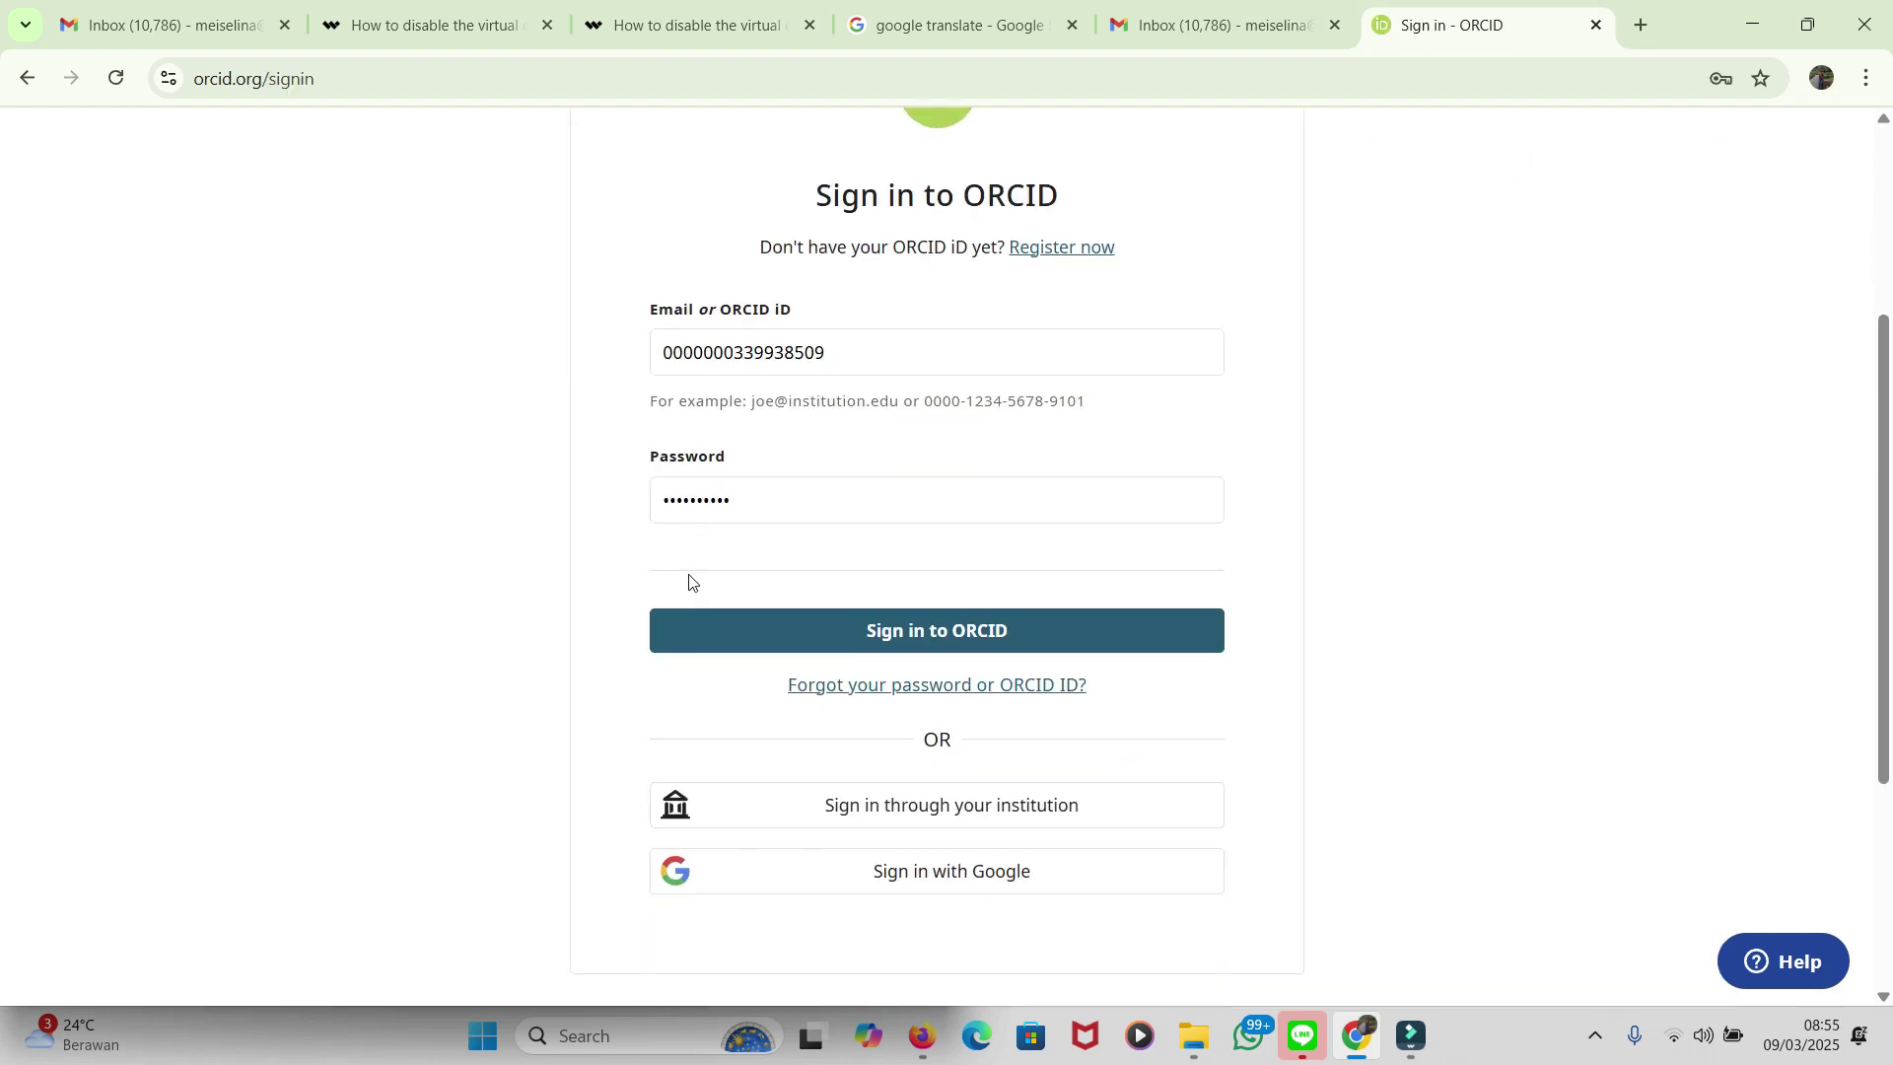
{"action": "scroll", "coordinate": [1060, 361], "scroll_direction": "up", "scroll_amount": 1}
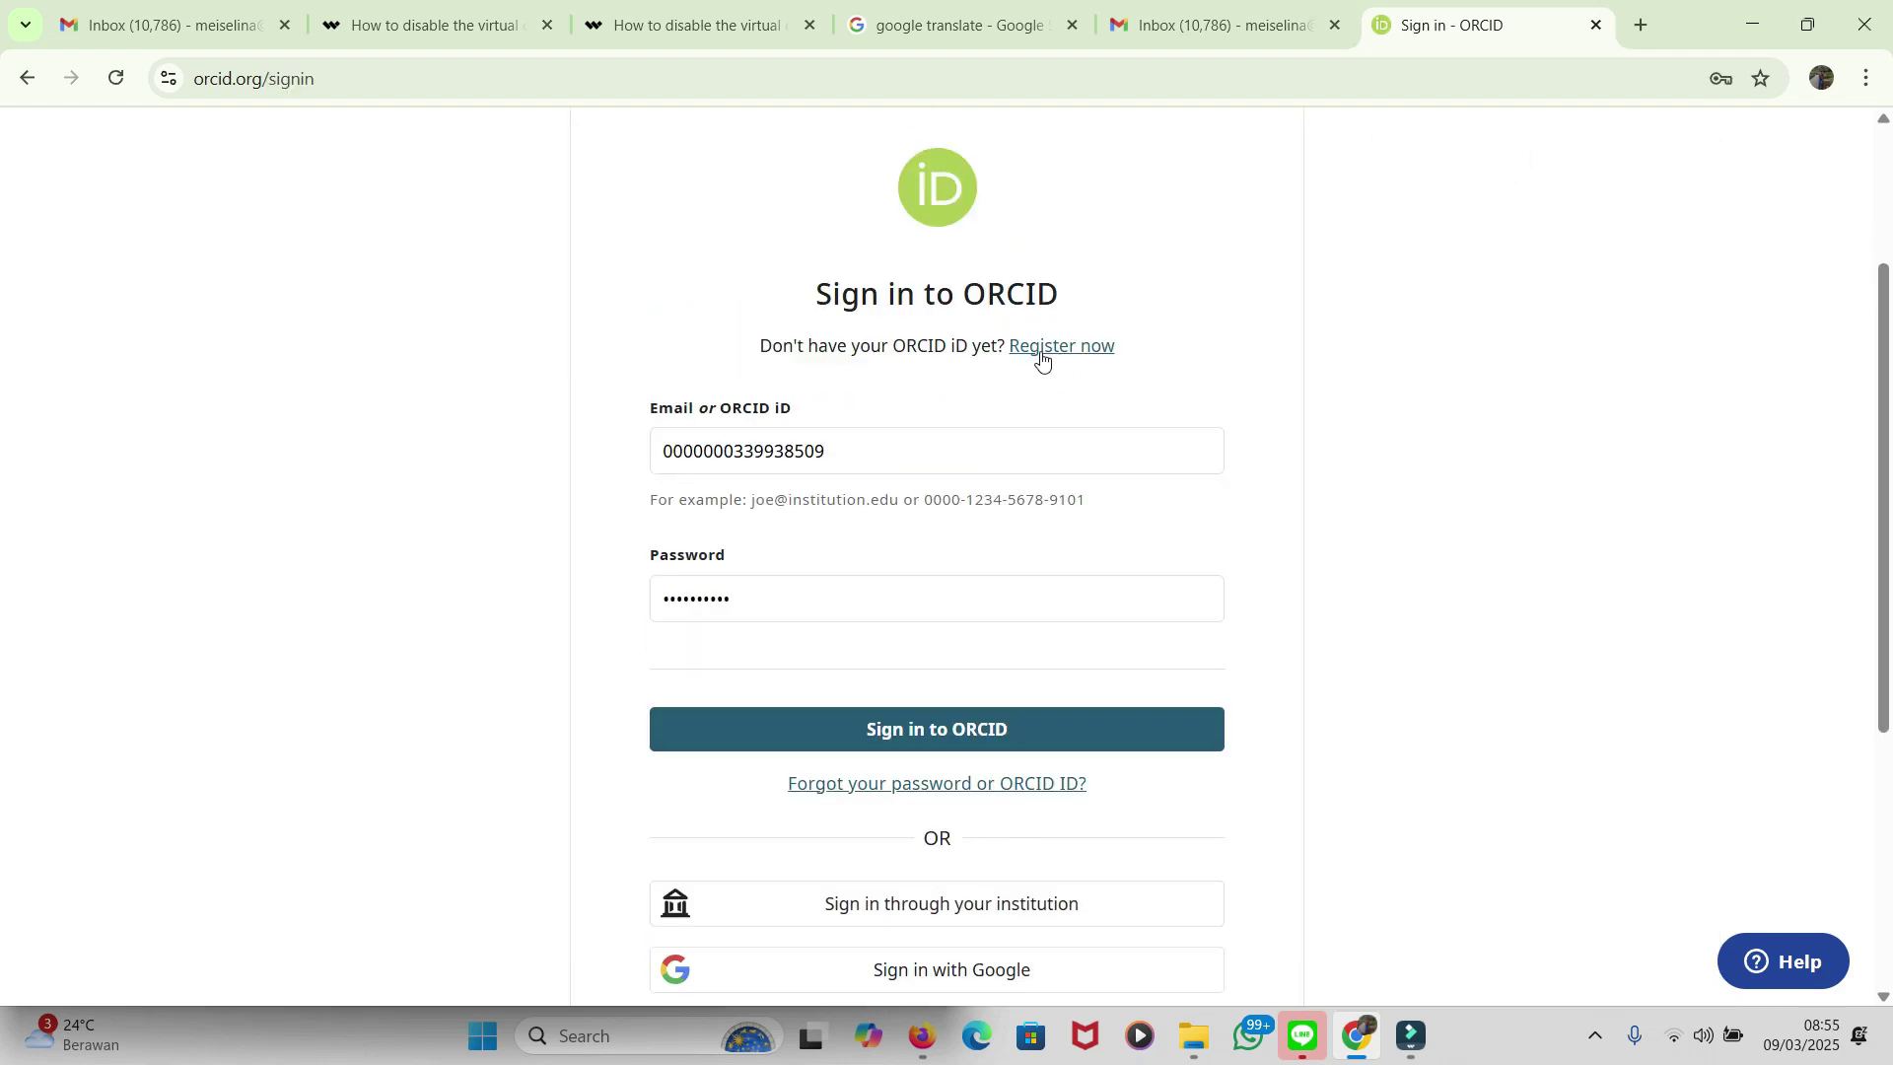
{"action": "left_click", "coordinate": [1041, 361]}
Step: Type the user's given name and paste their family name into step 1 of the form
{"action": "left_click", "coordinate": [769, 568]}
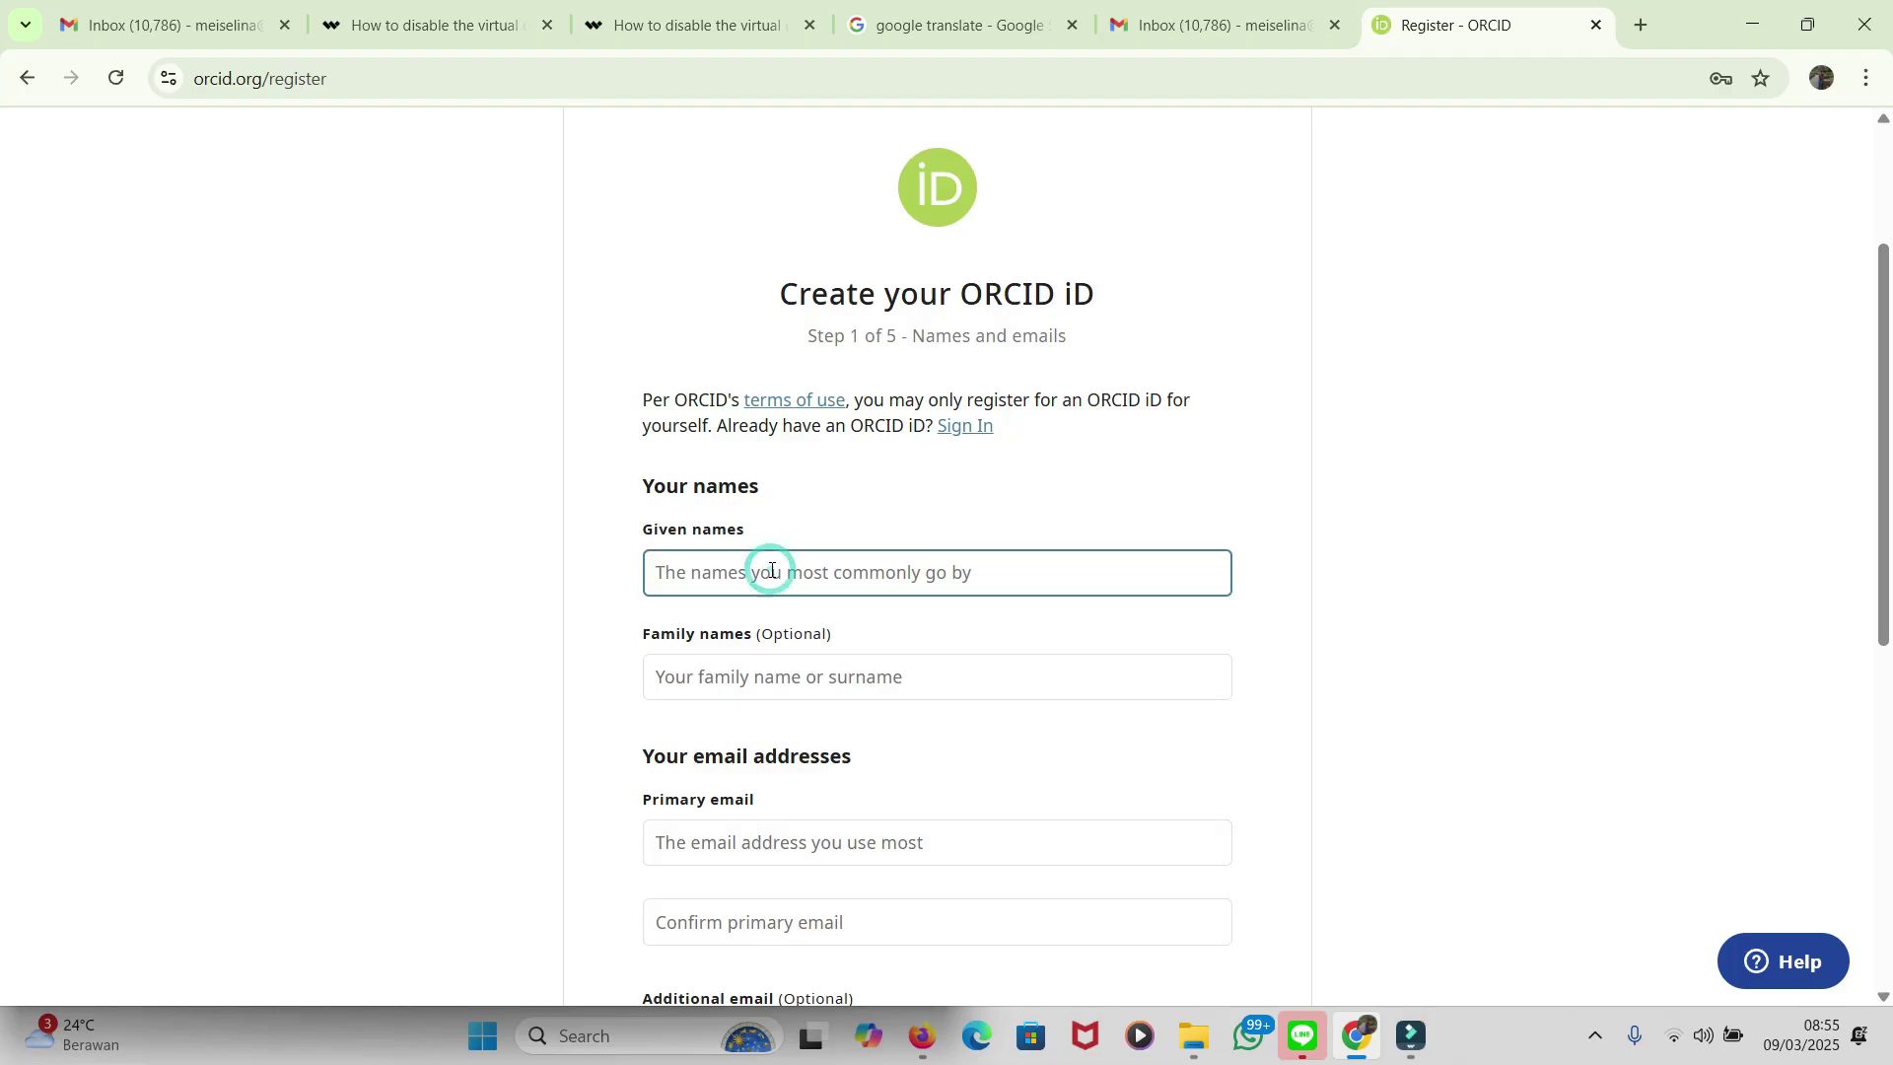
{"action": "scroll", "coordinate": [771, 569], "scroll_direction": "down", "scroll_amount": 3}
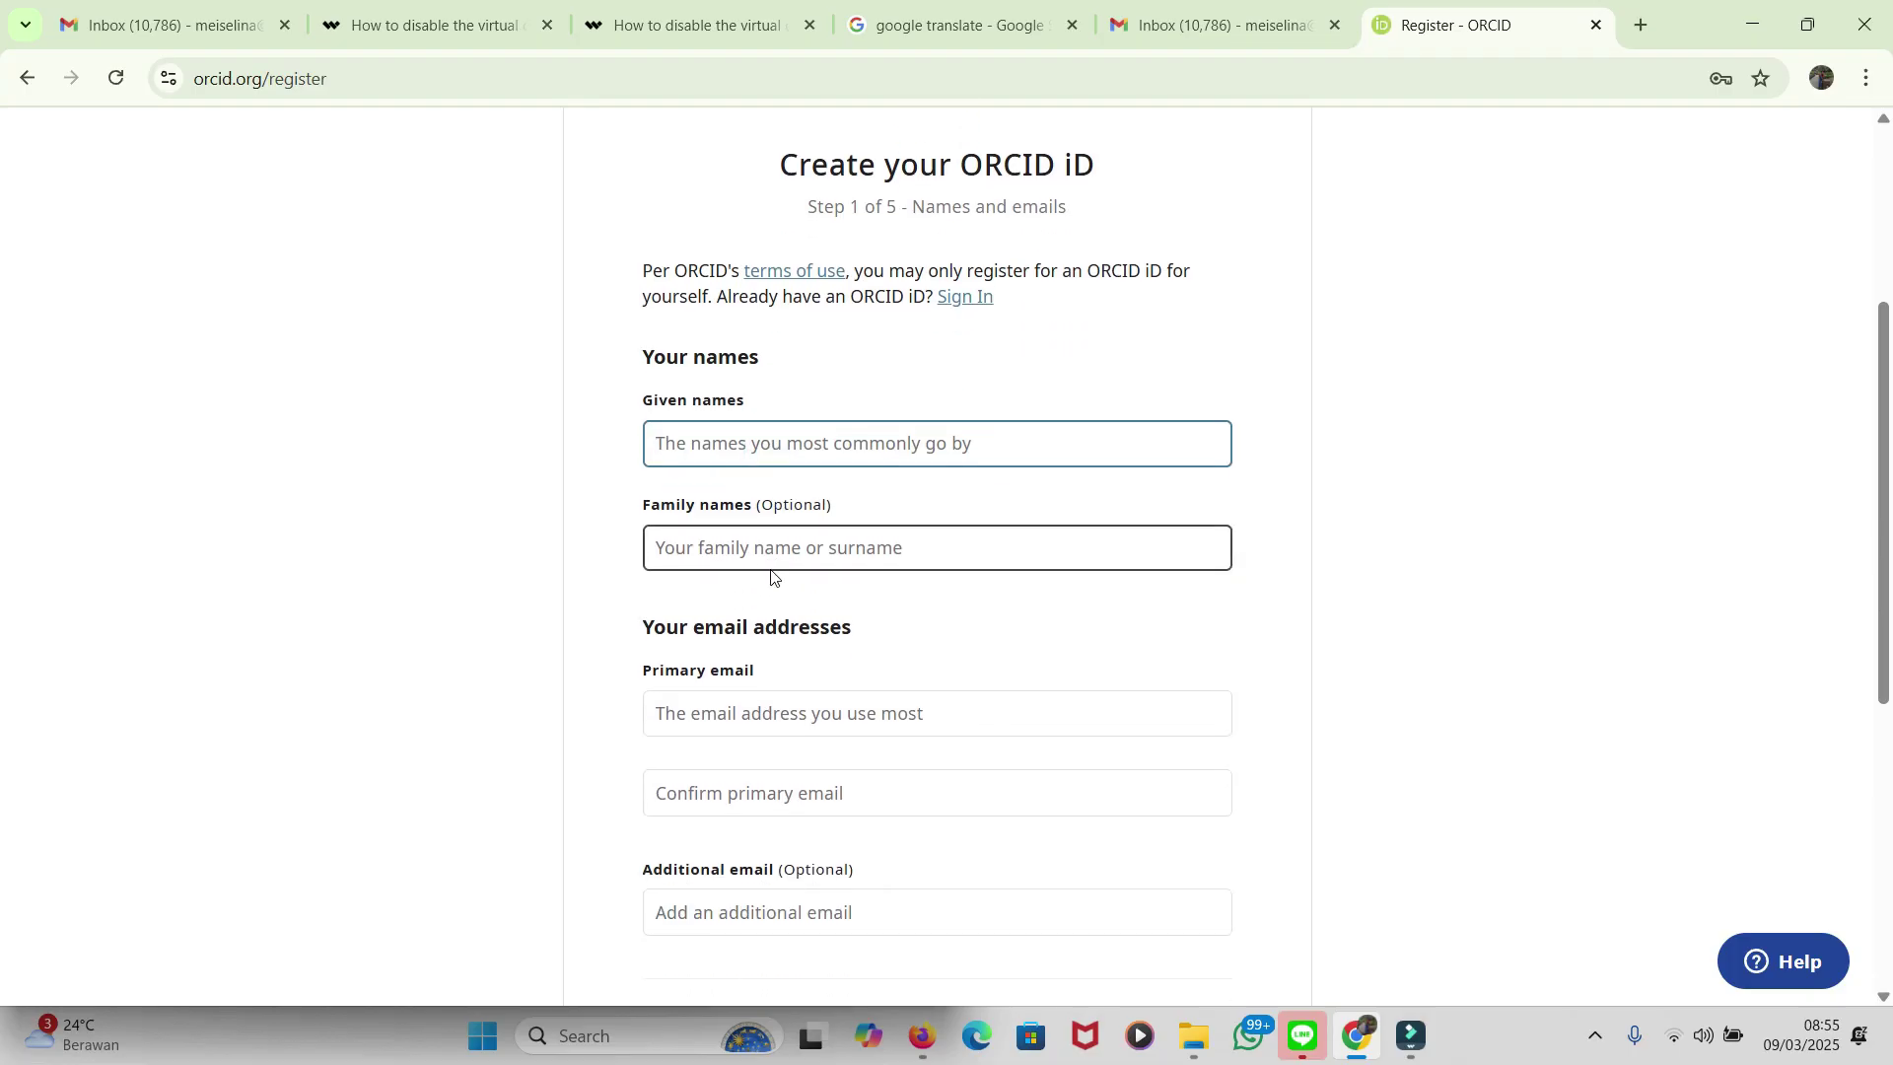
{"action": "scroll", "coordinate": [771, 572], "scroll_direction": "up", "scroll_amount": 2}
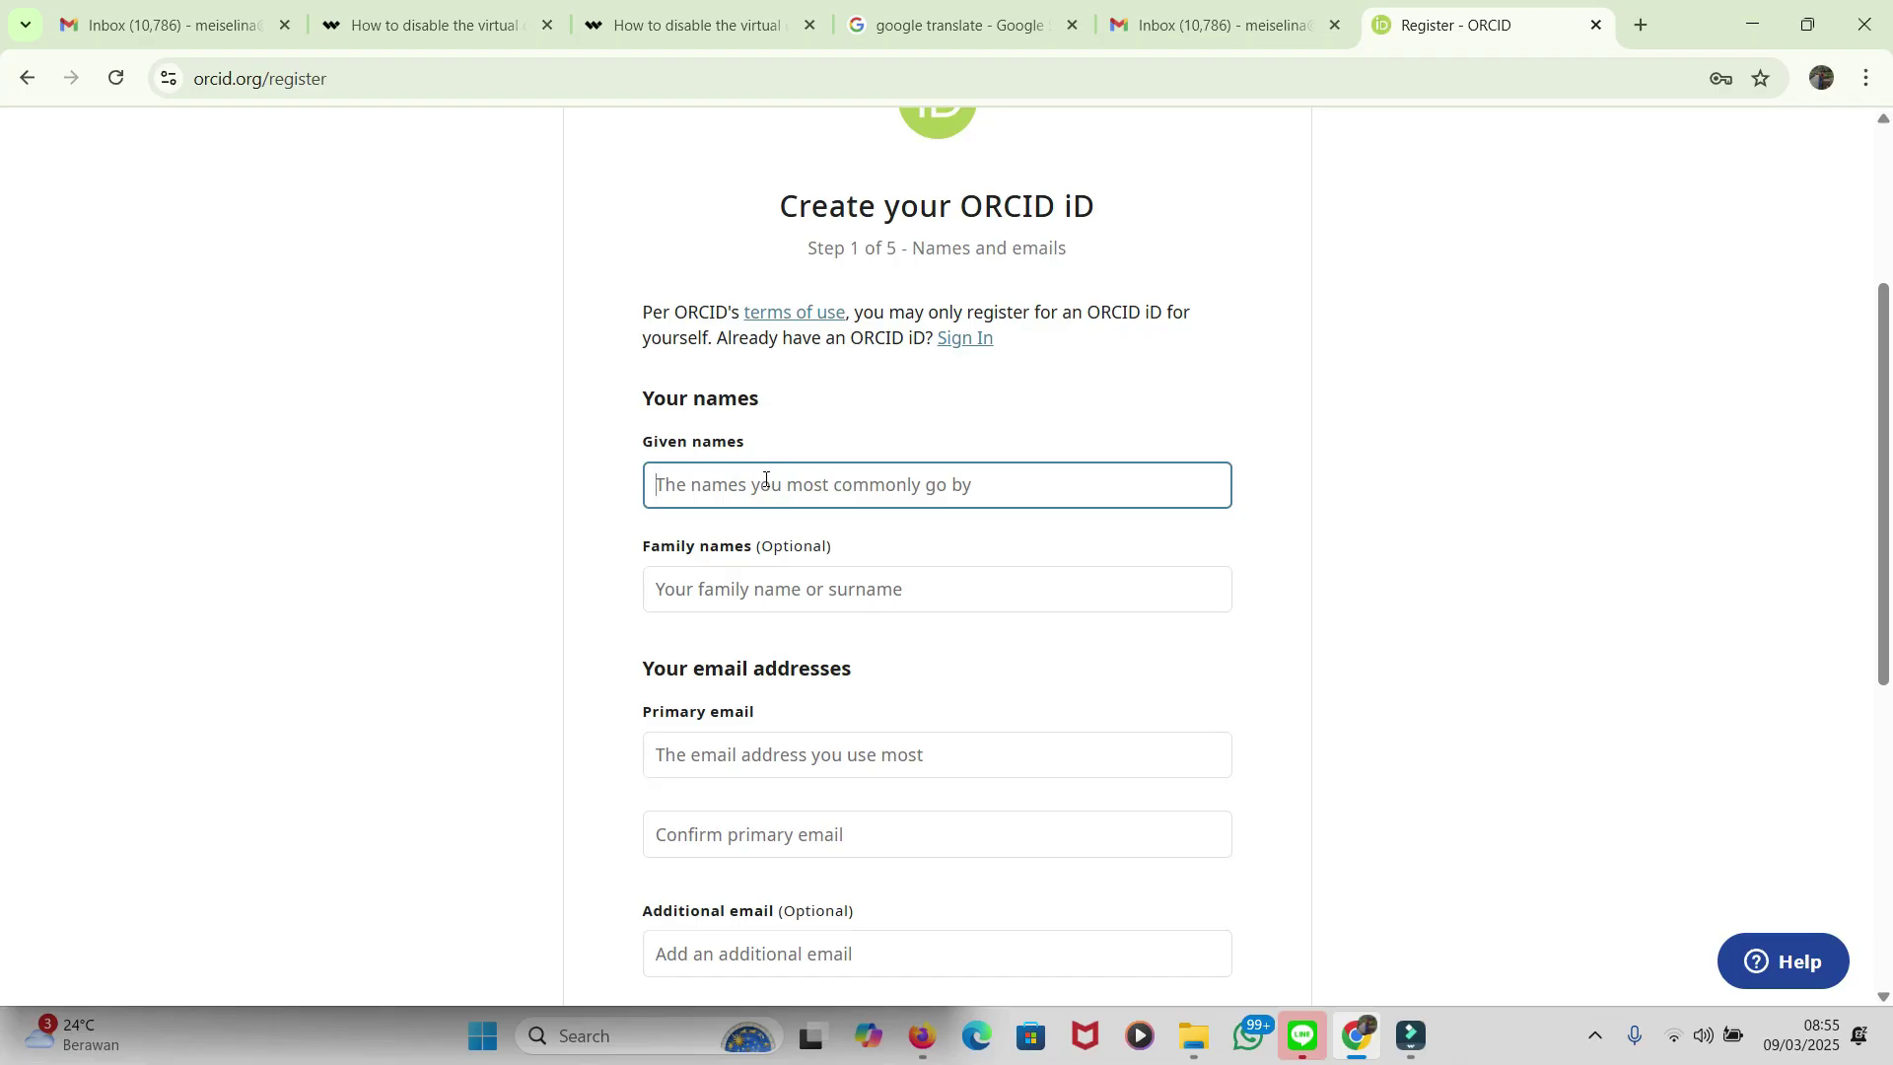
{"action": "type", "text": "Me"}
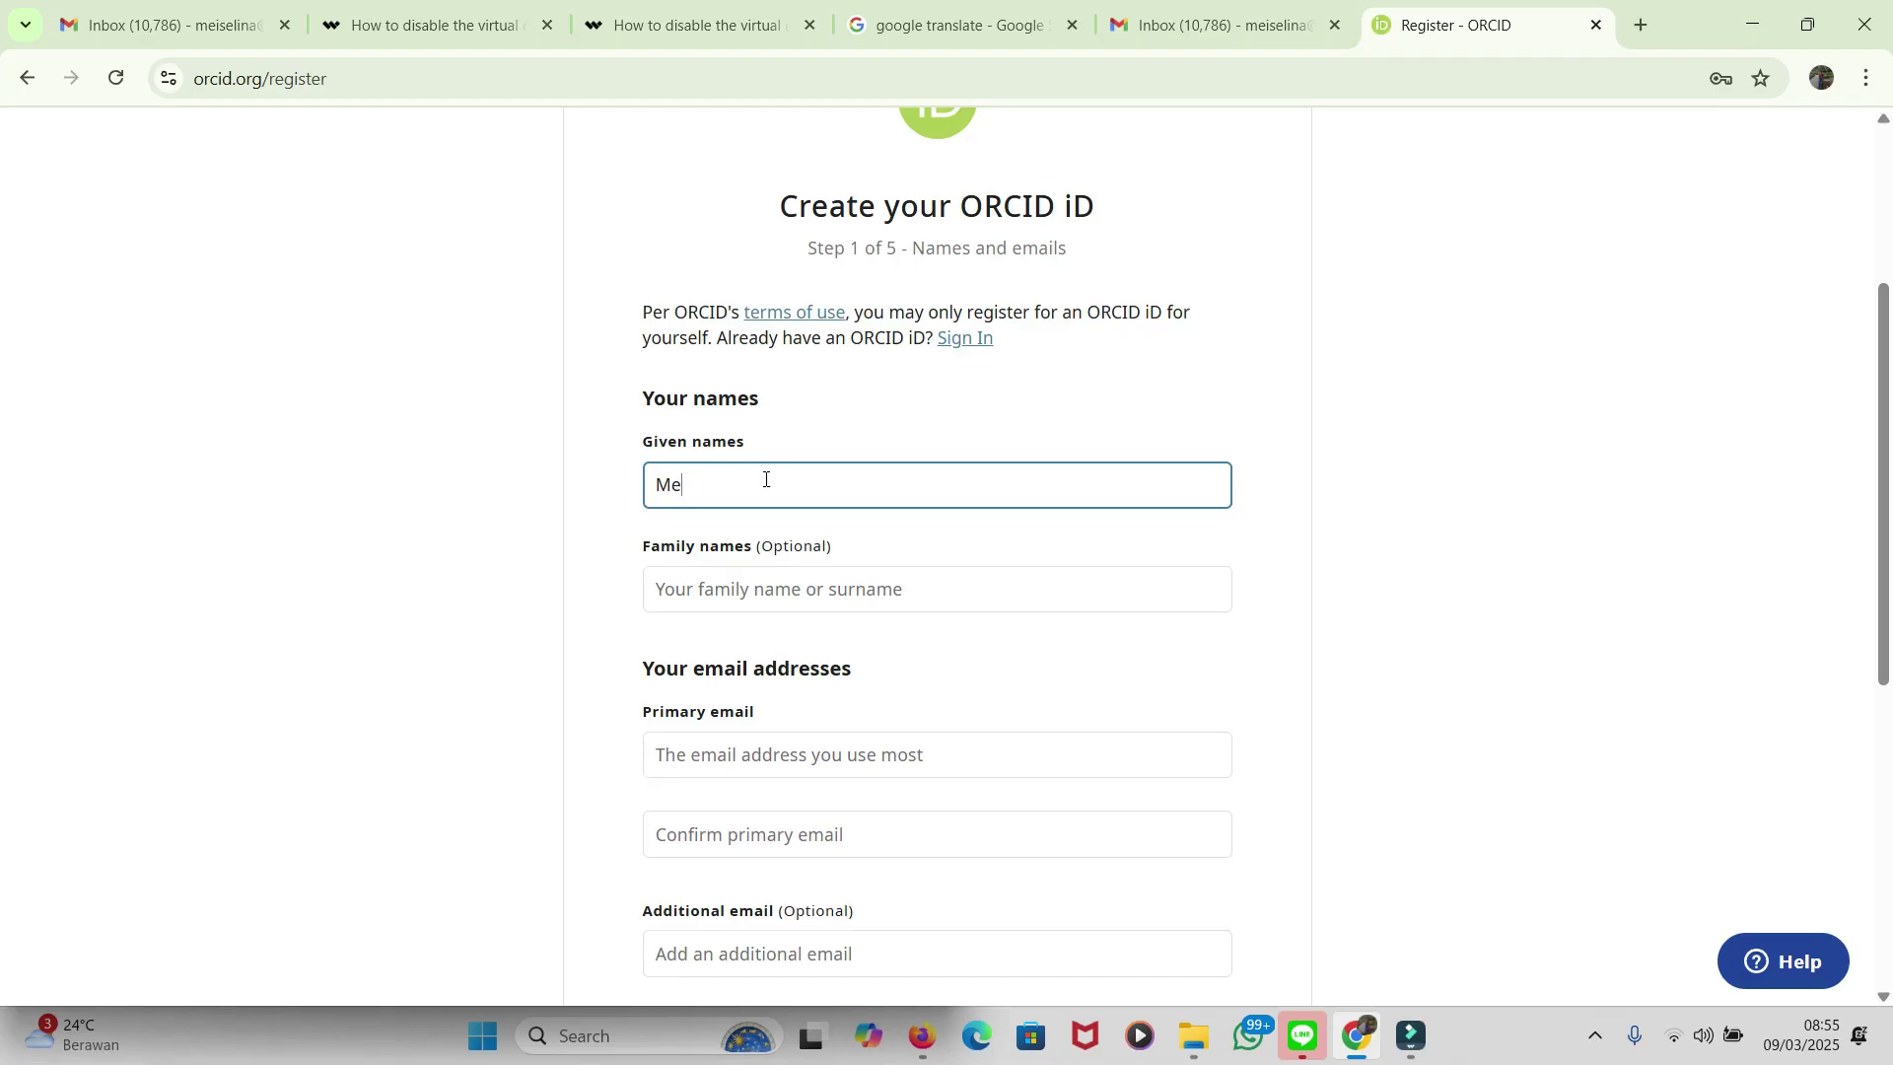
{"action": "type", "text": "iselina"}
{"action": "left_click", "coordinate": [702, 591]}
{"action": "left_click", "coordinate": [702, 592]}
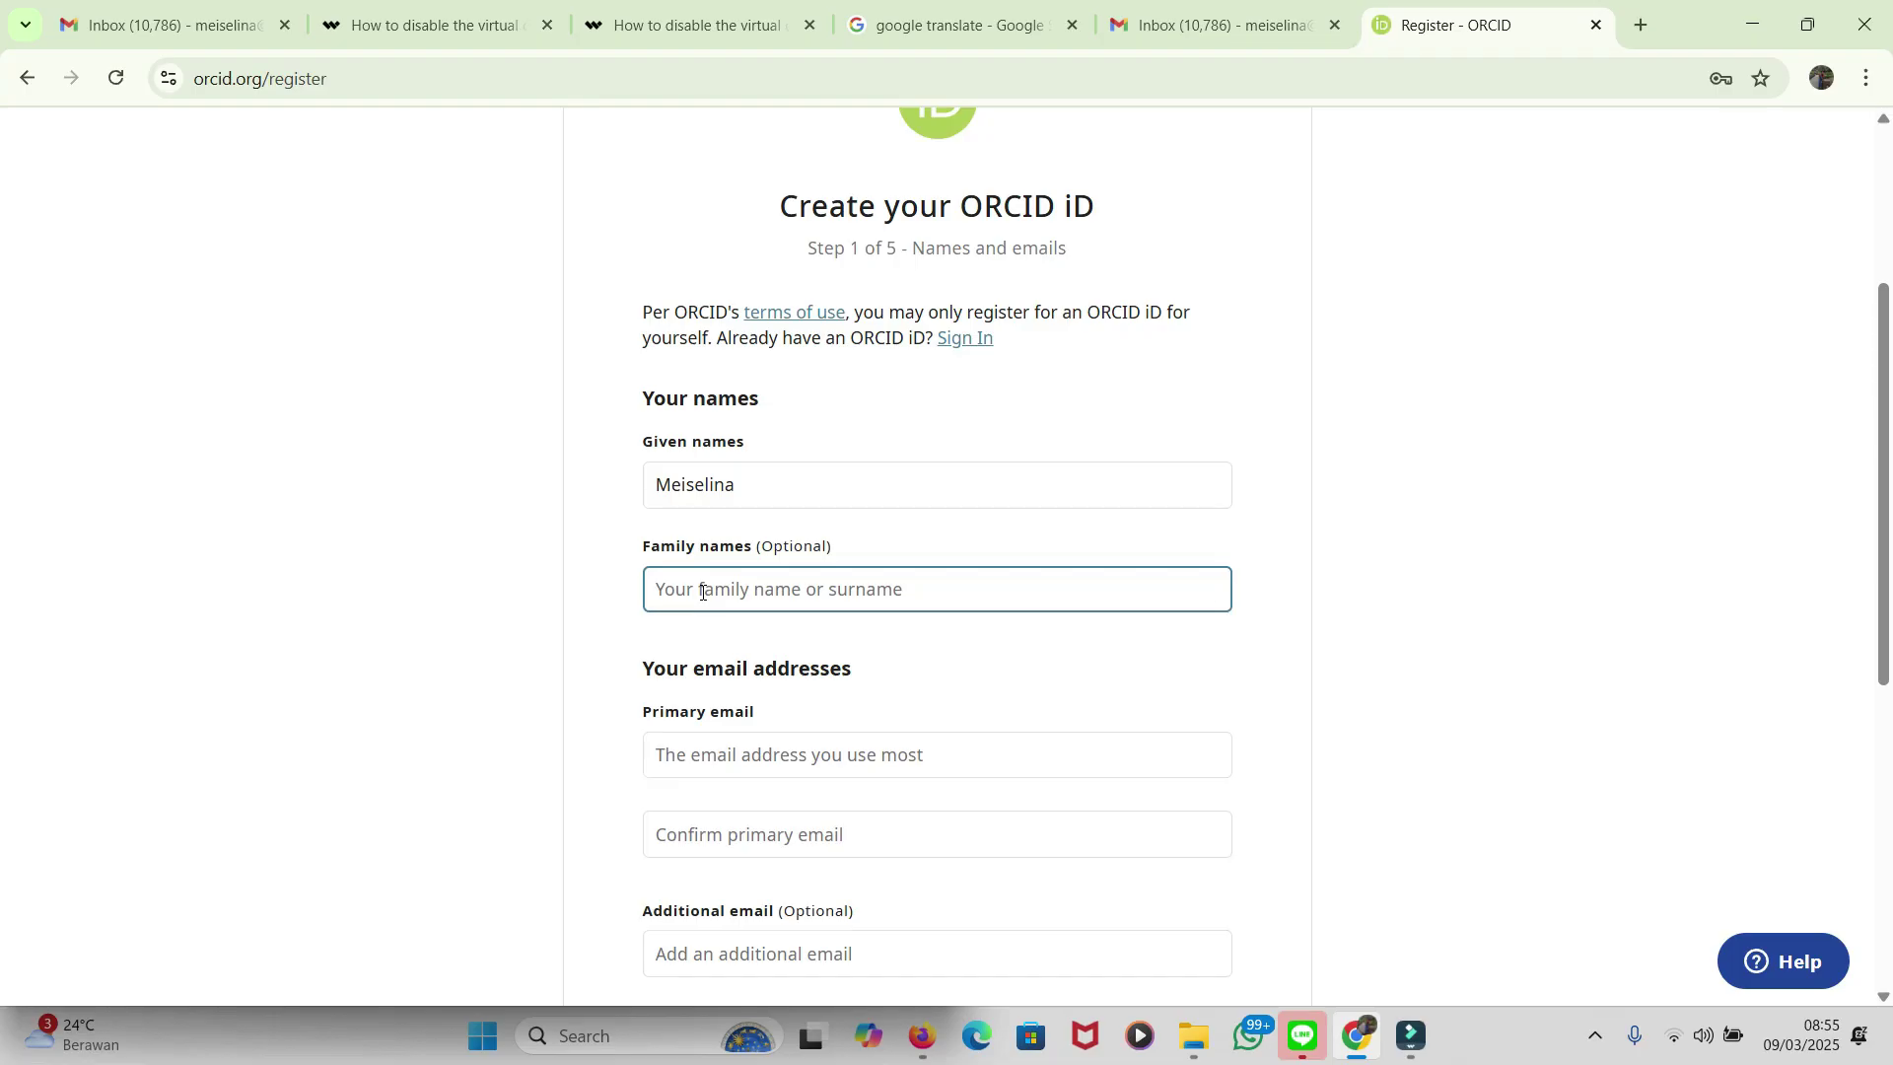
{"action": "key", "text": "ctrl+v"}
{"action": "left_click", "coordinate": [761, 757]}
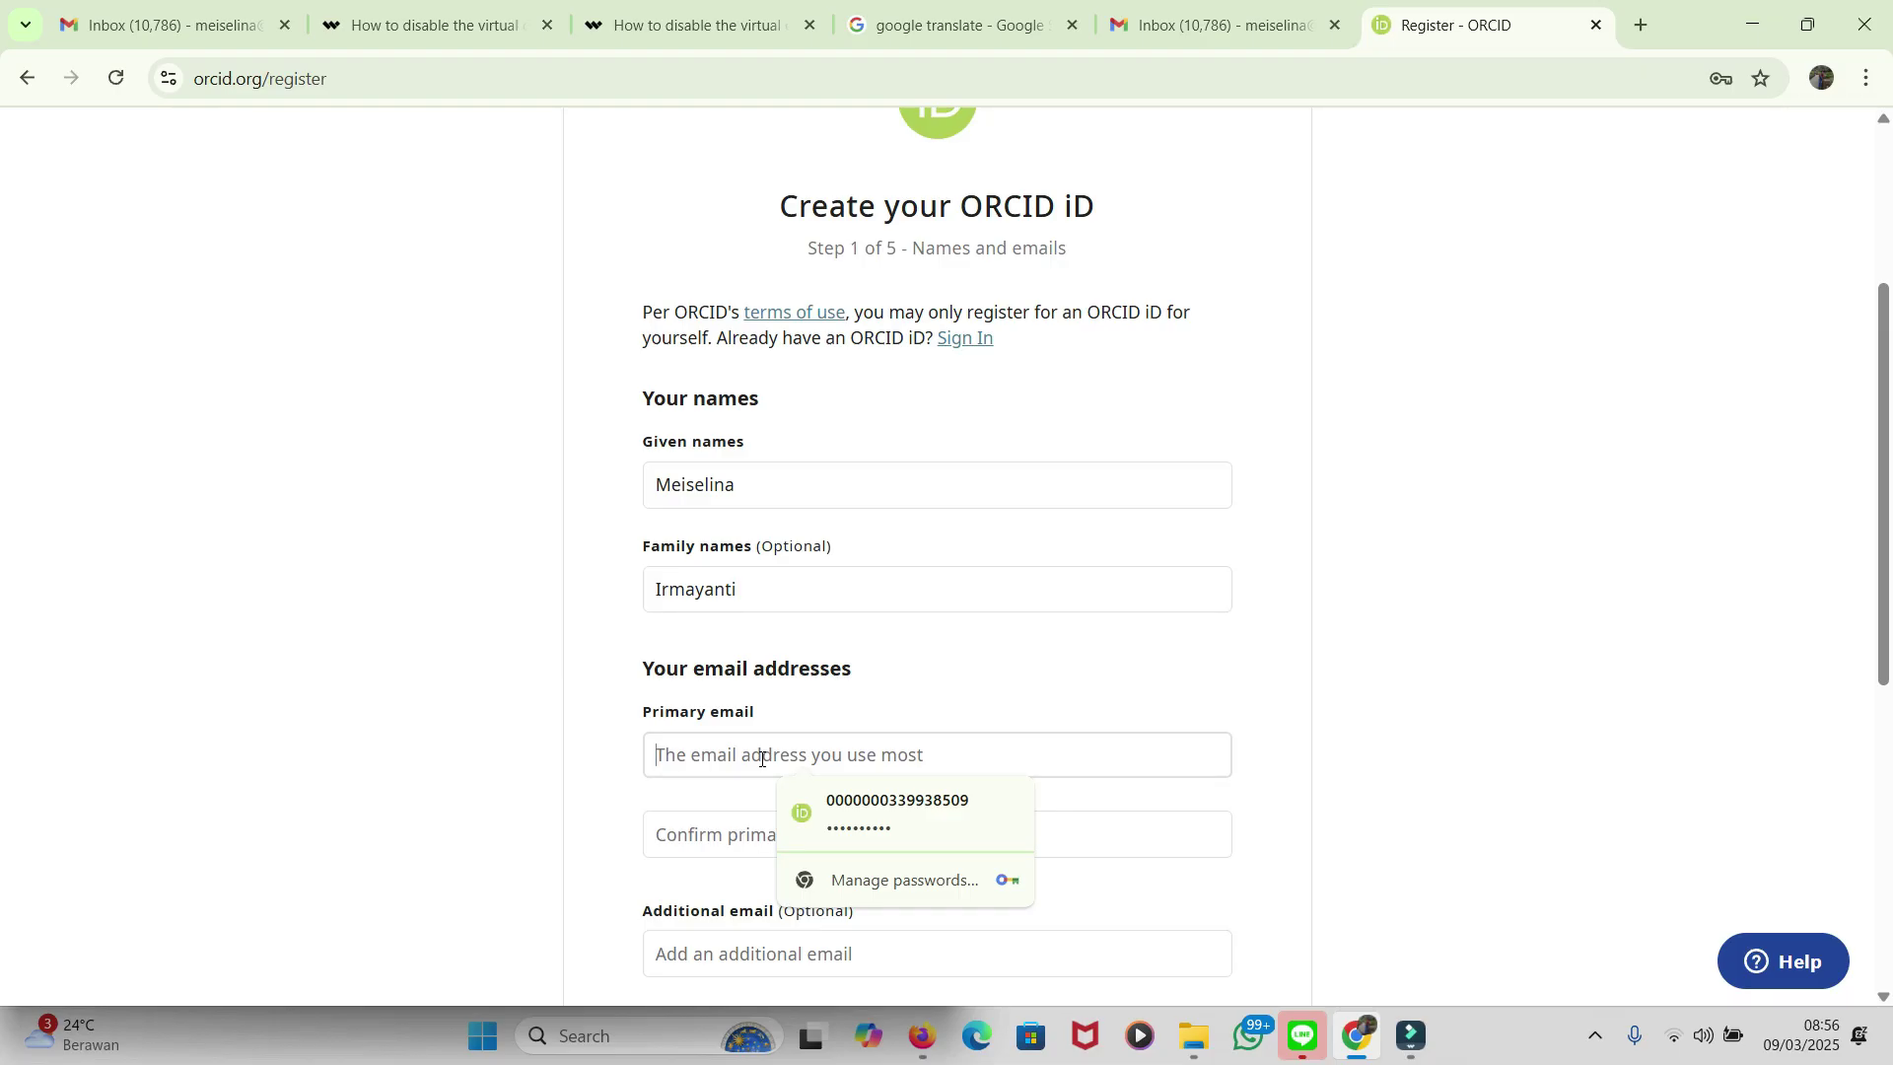
Step: Enter the user's primary email address and repeat it in the confirmation field
{"action": "left_click", "coordinate": [732, 755]}
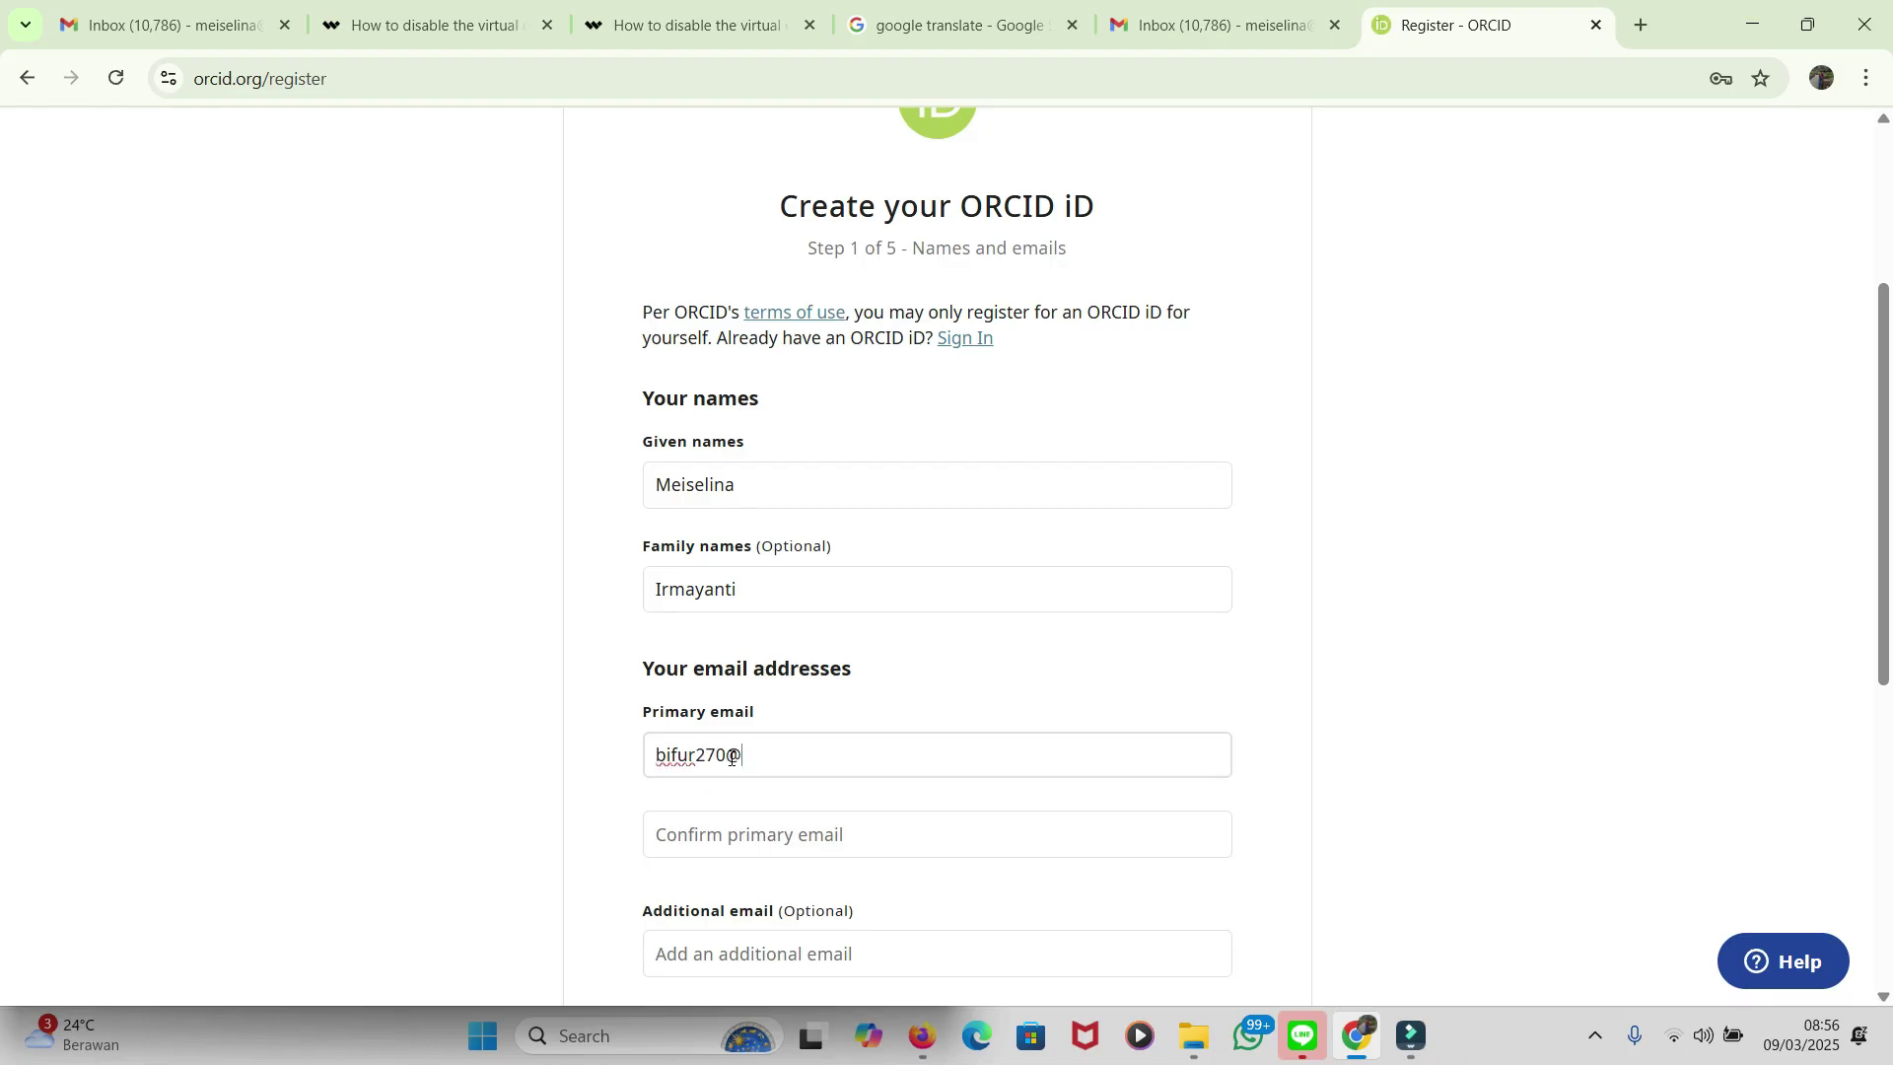
{"action": "left_click", "coordinate": [745, 838]}
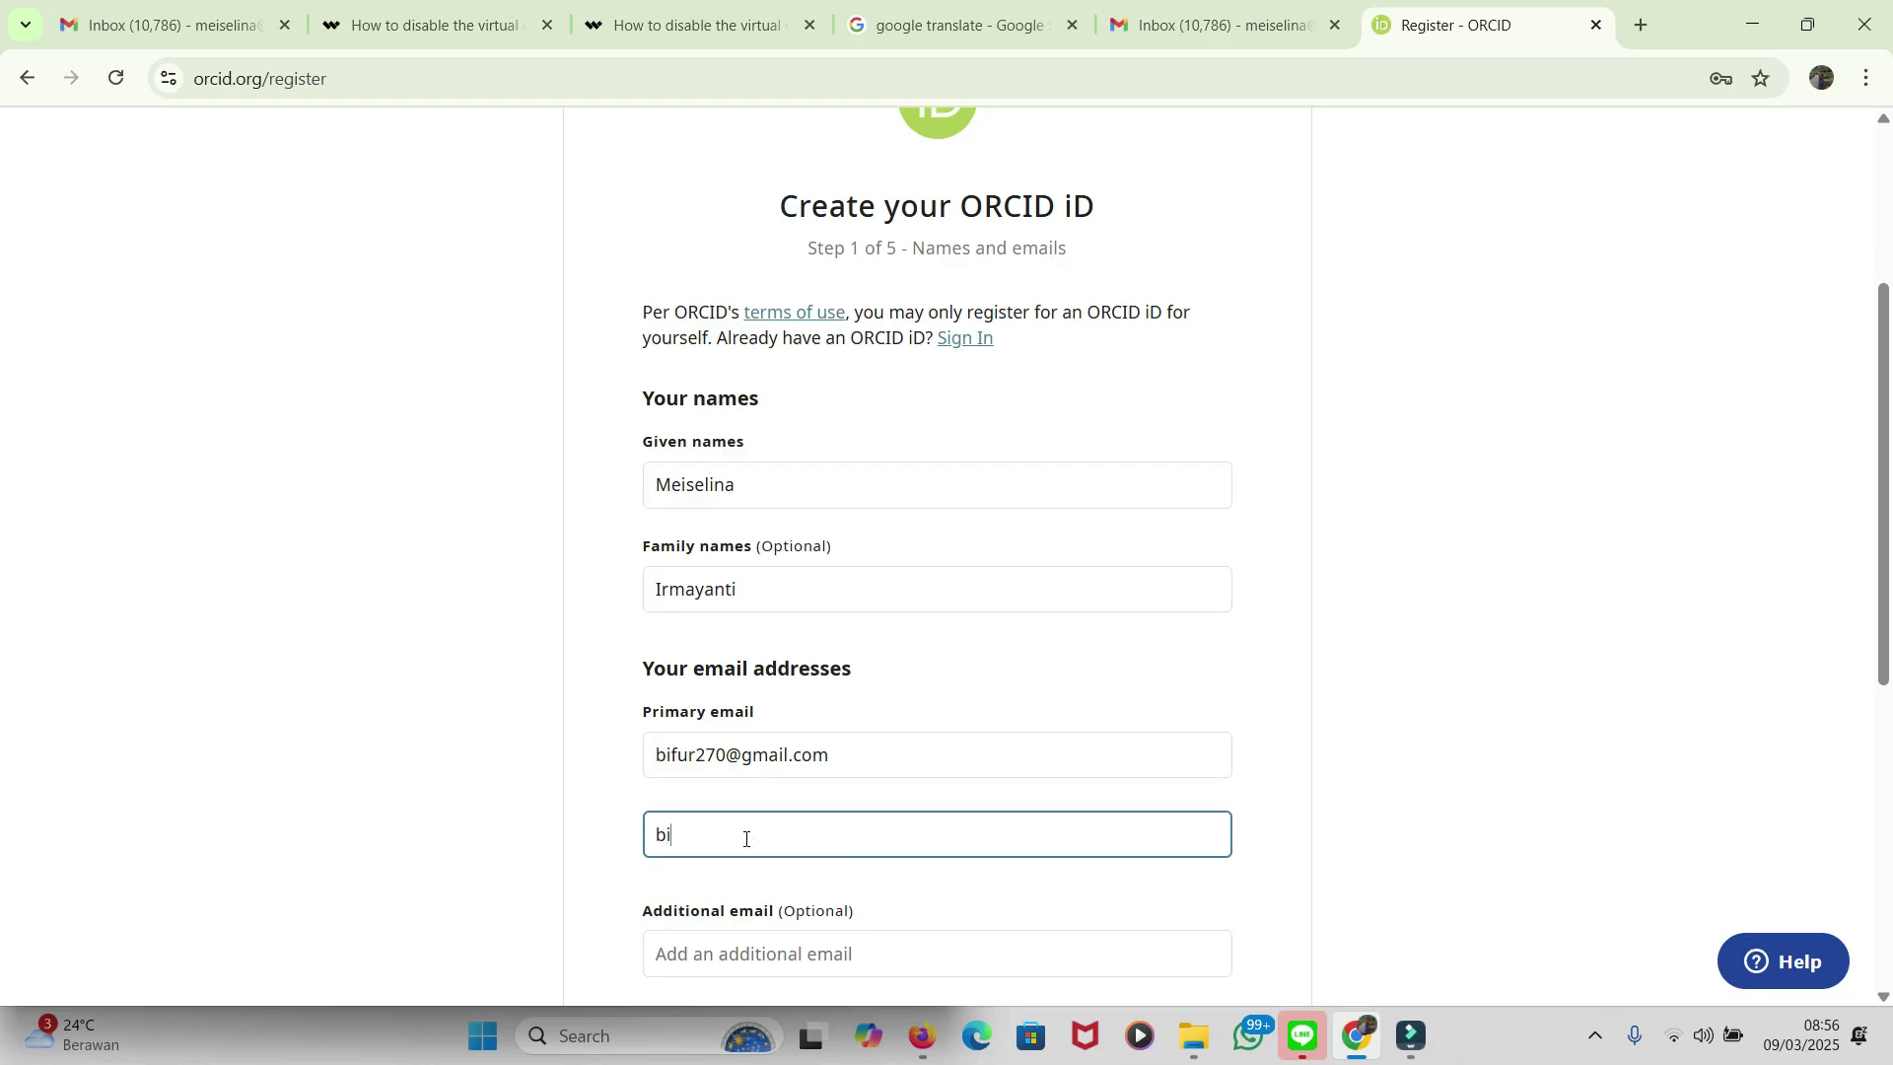
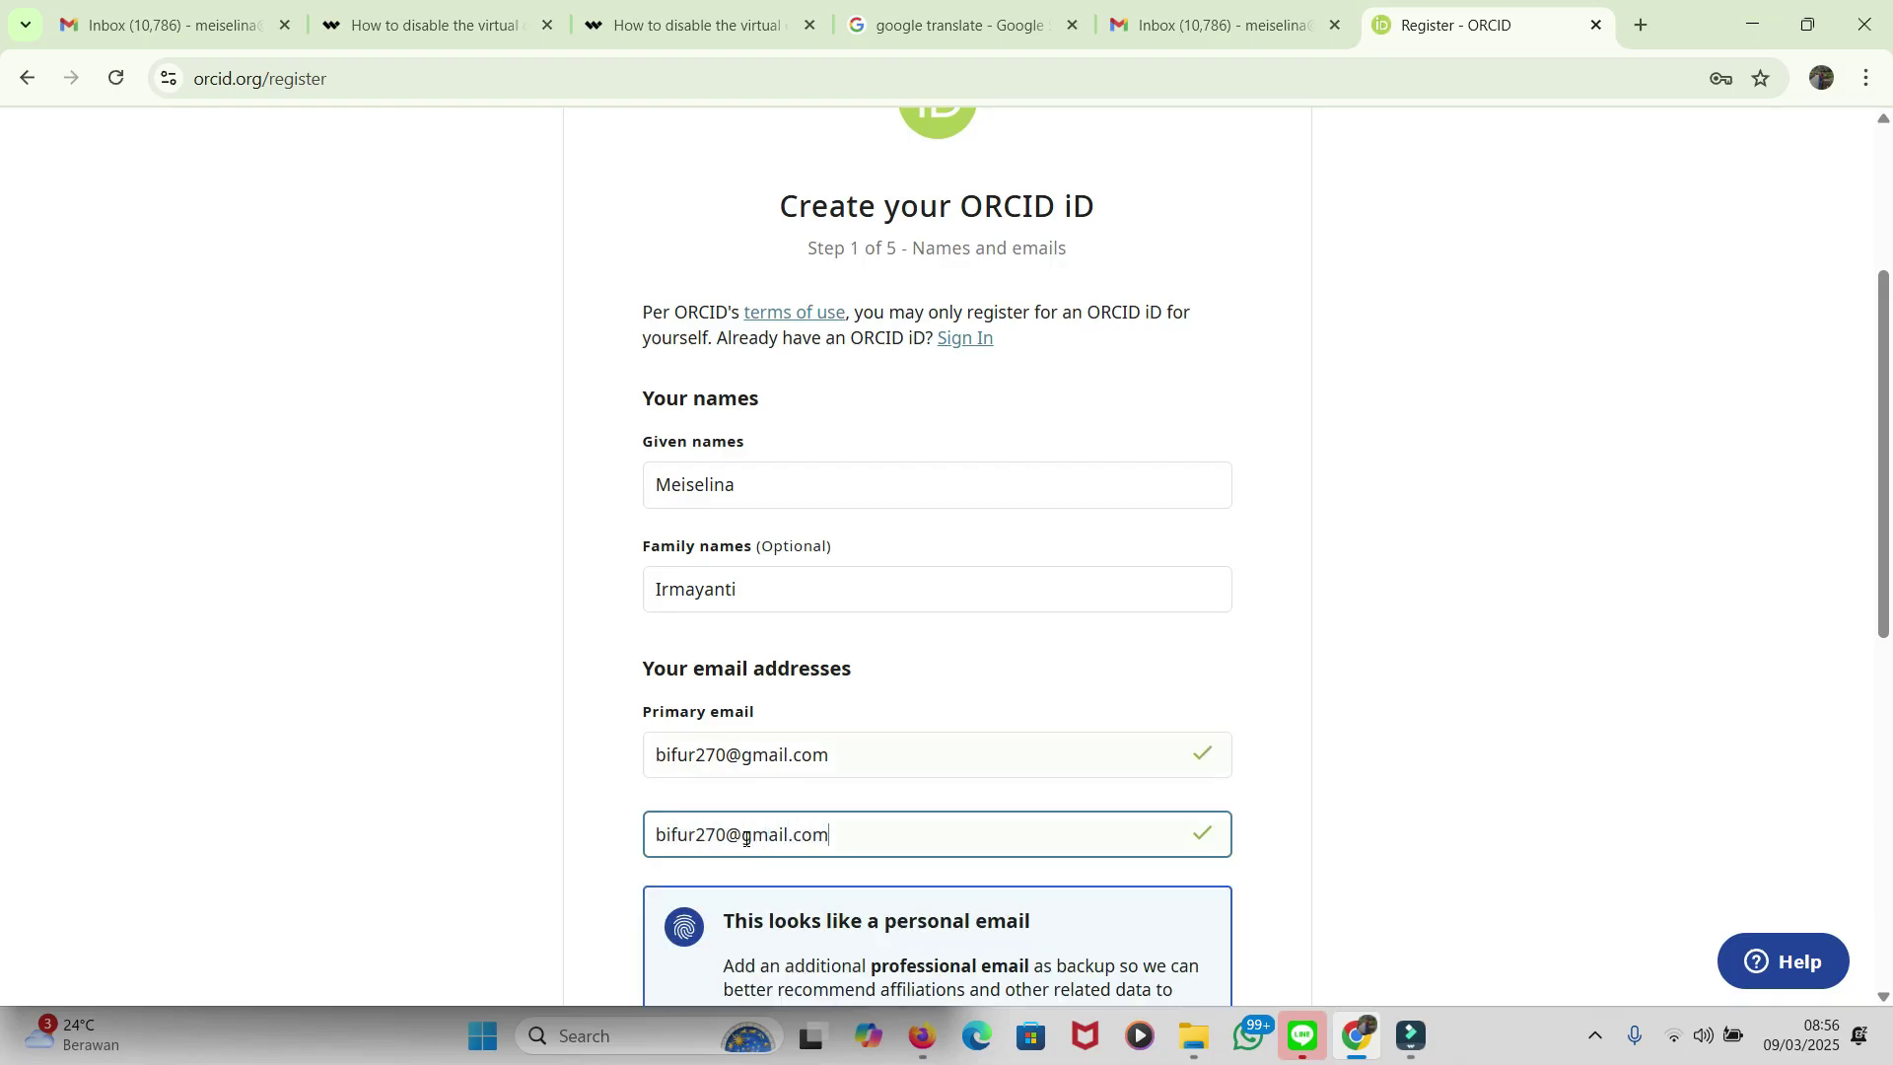
Step: Try an institutional unib.ac.id address in the confirmation email, then restore the original address
{"action": "scroll", "coordinate": [1325, 759], "scroll_direction": "down", "scroll_amount": 3}
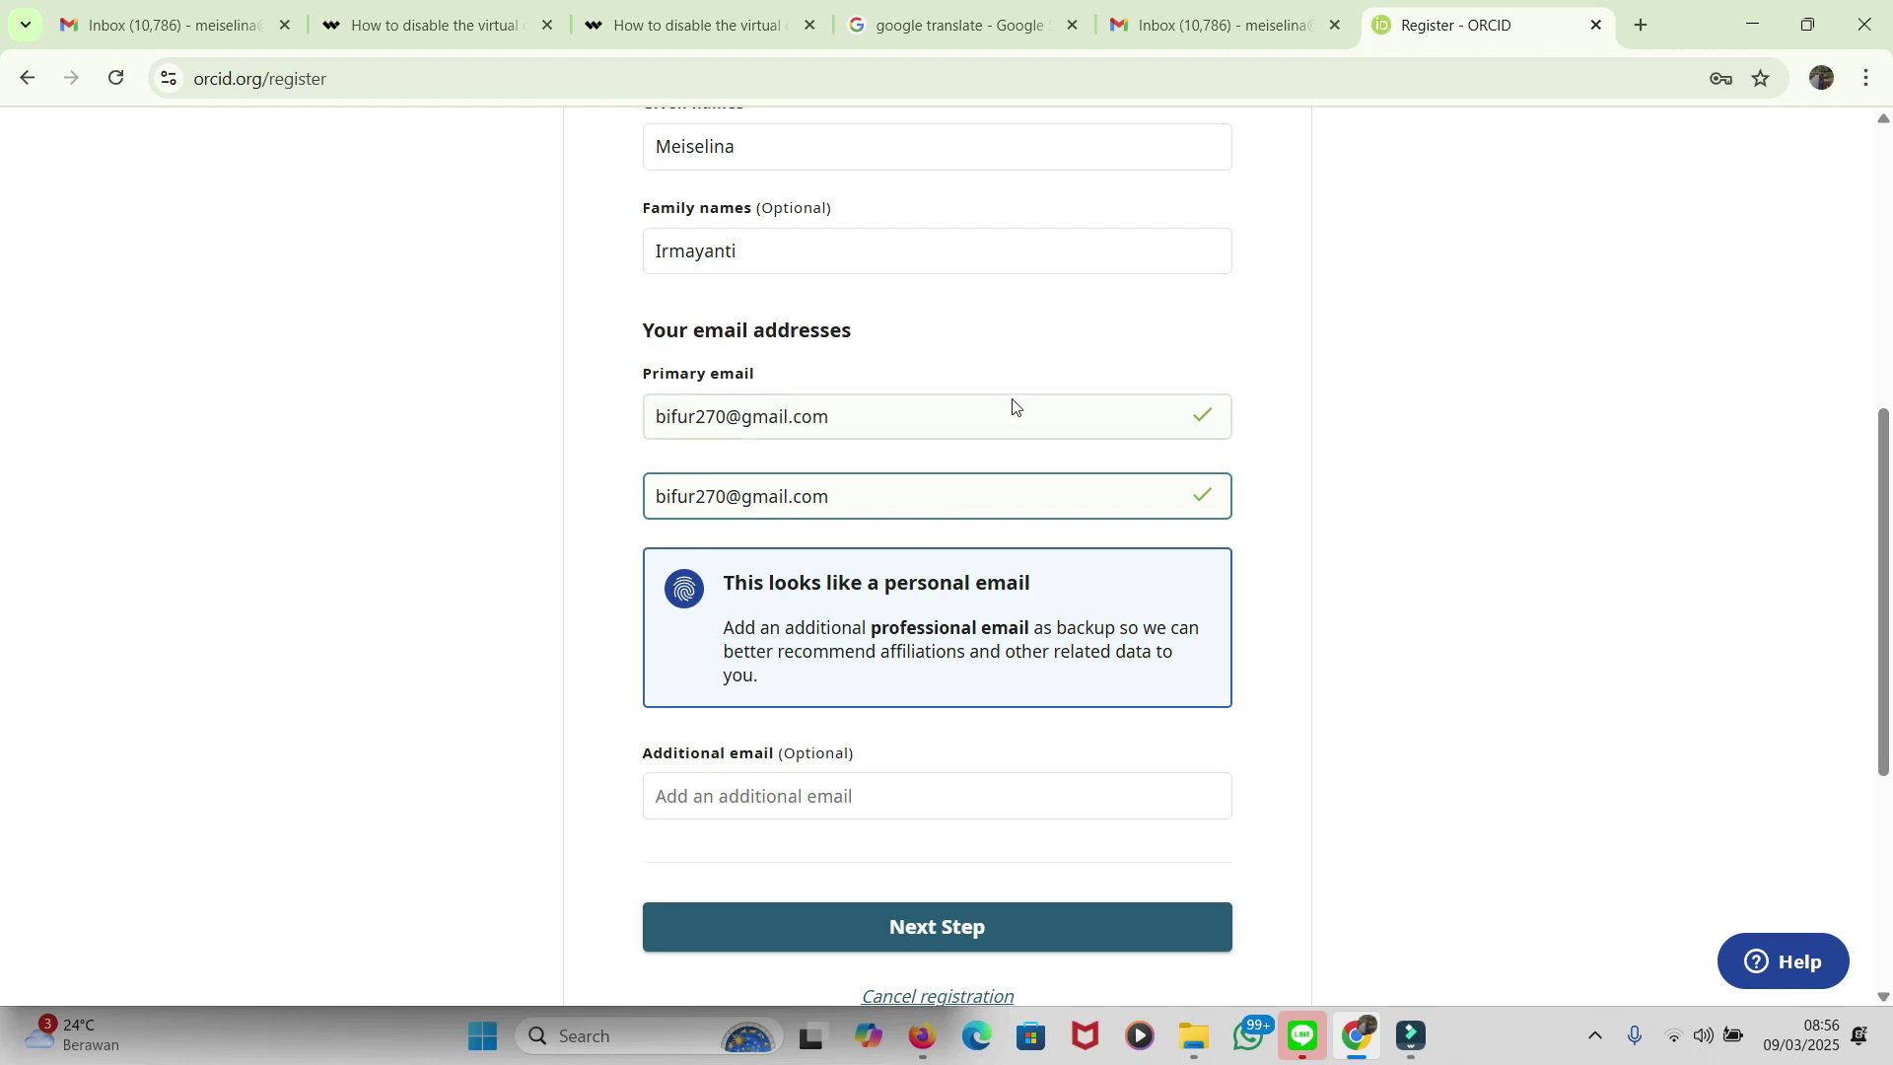
{"action": "double_click", "coordinate": [788, 497]}
{"action": "key", "text": "BackSpace"}
{"action": "key", "text": "BackSpace"}
{"action": "key", "text": "BackSpace"}
{"action": "key", "text": "BackSpace"}
{"action": "key", "text": "BackSpace"}
{"action": "key", "text": "BackSpace"}
{"action": "key", "text": "BackSpace"}
{"action": "key", "text": "BackSpace"}
{"action": "key", "text": "BackSpace"}
{"action": "key", "text": "BackSpace"}
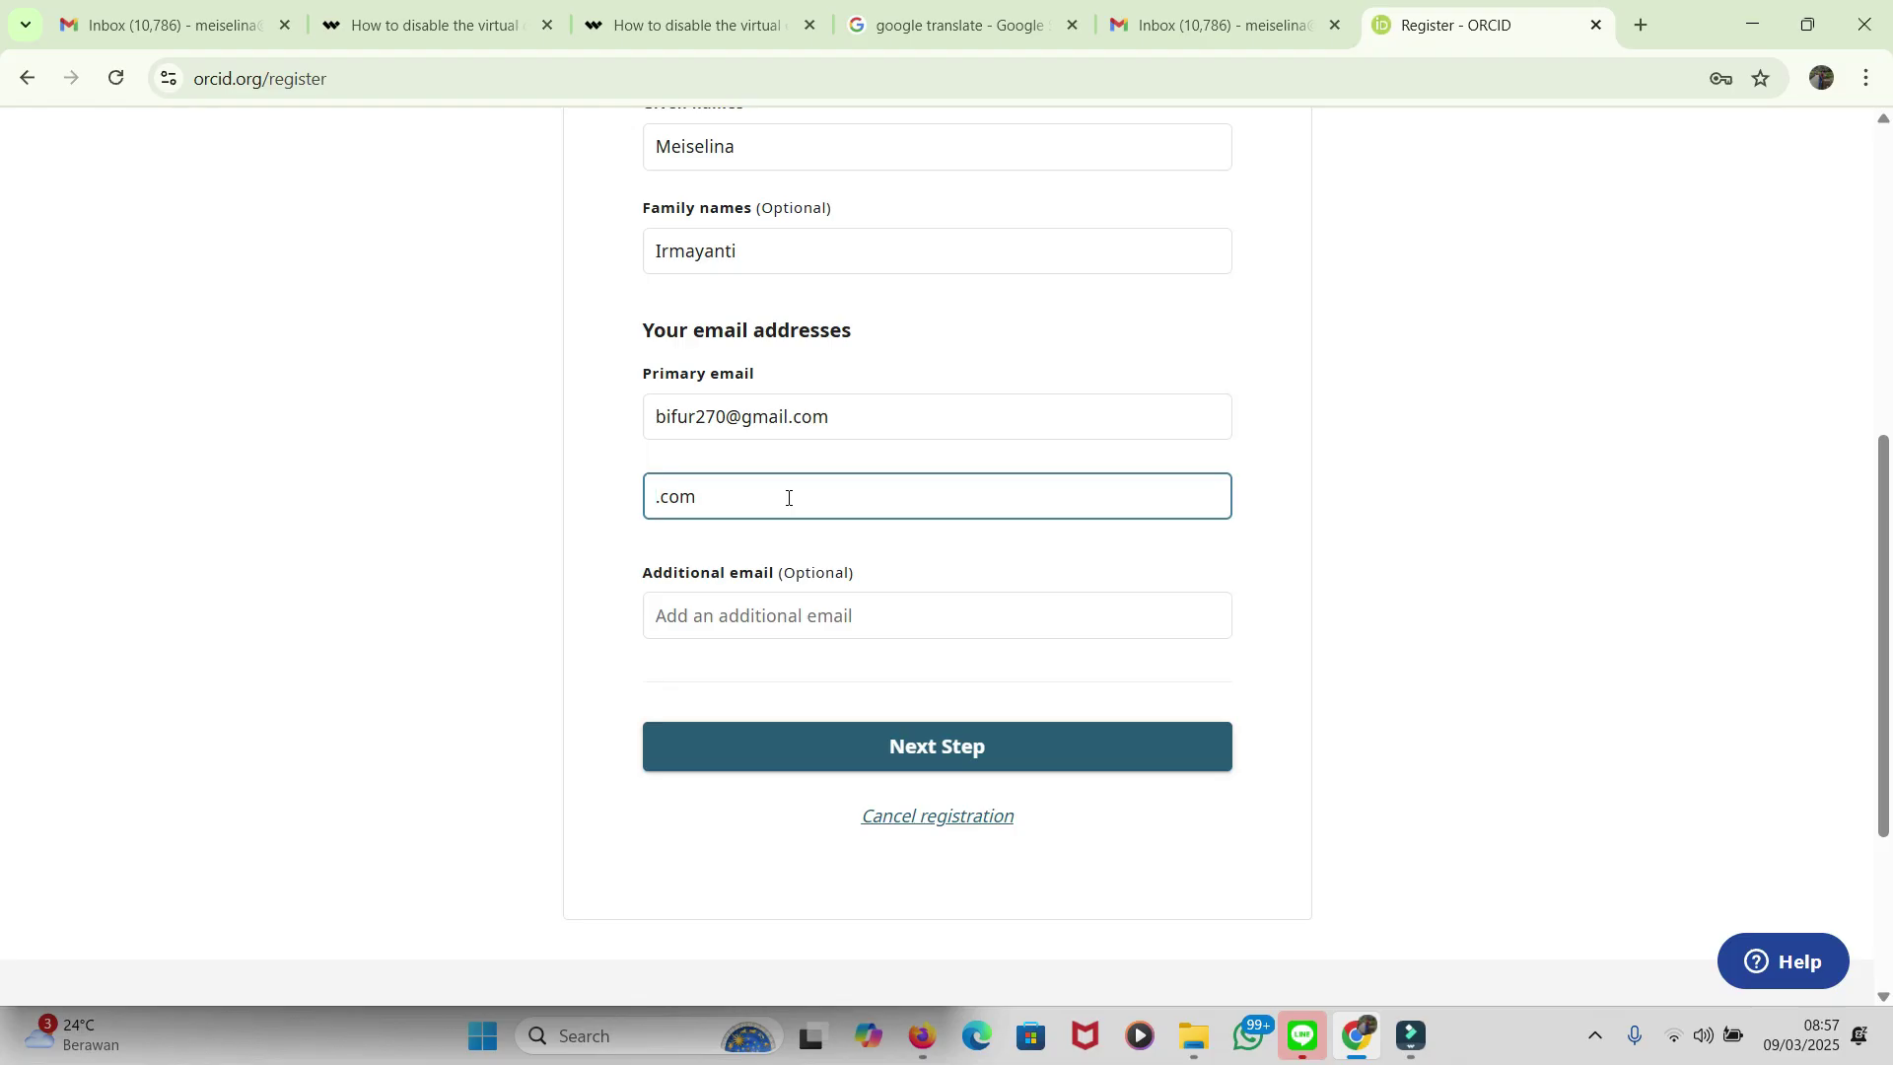
{"action": "key", "text": "Delete"}
{"action": "key", "text": "Delete"}
{"action": "key", "text": "Delete"}
{"action": "key", "text": "Delete"}
{"action": "triple_click", "coordinate": [859, 494]}
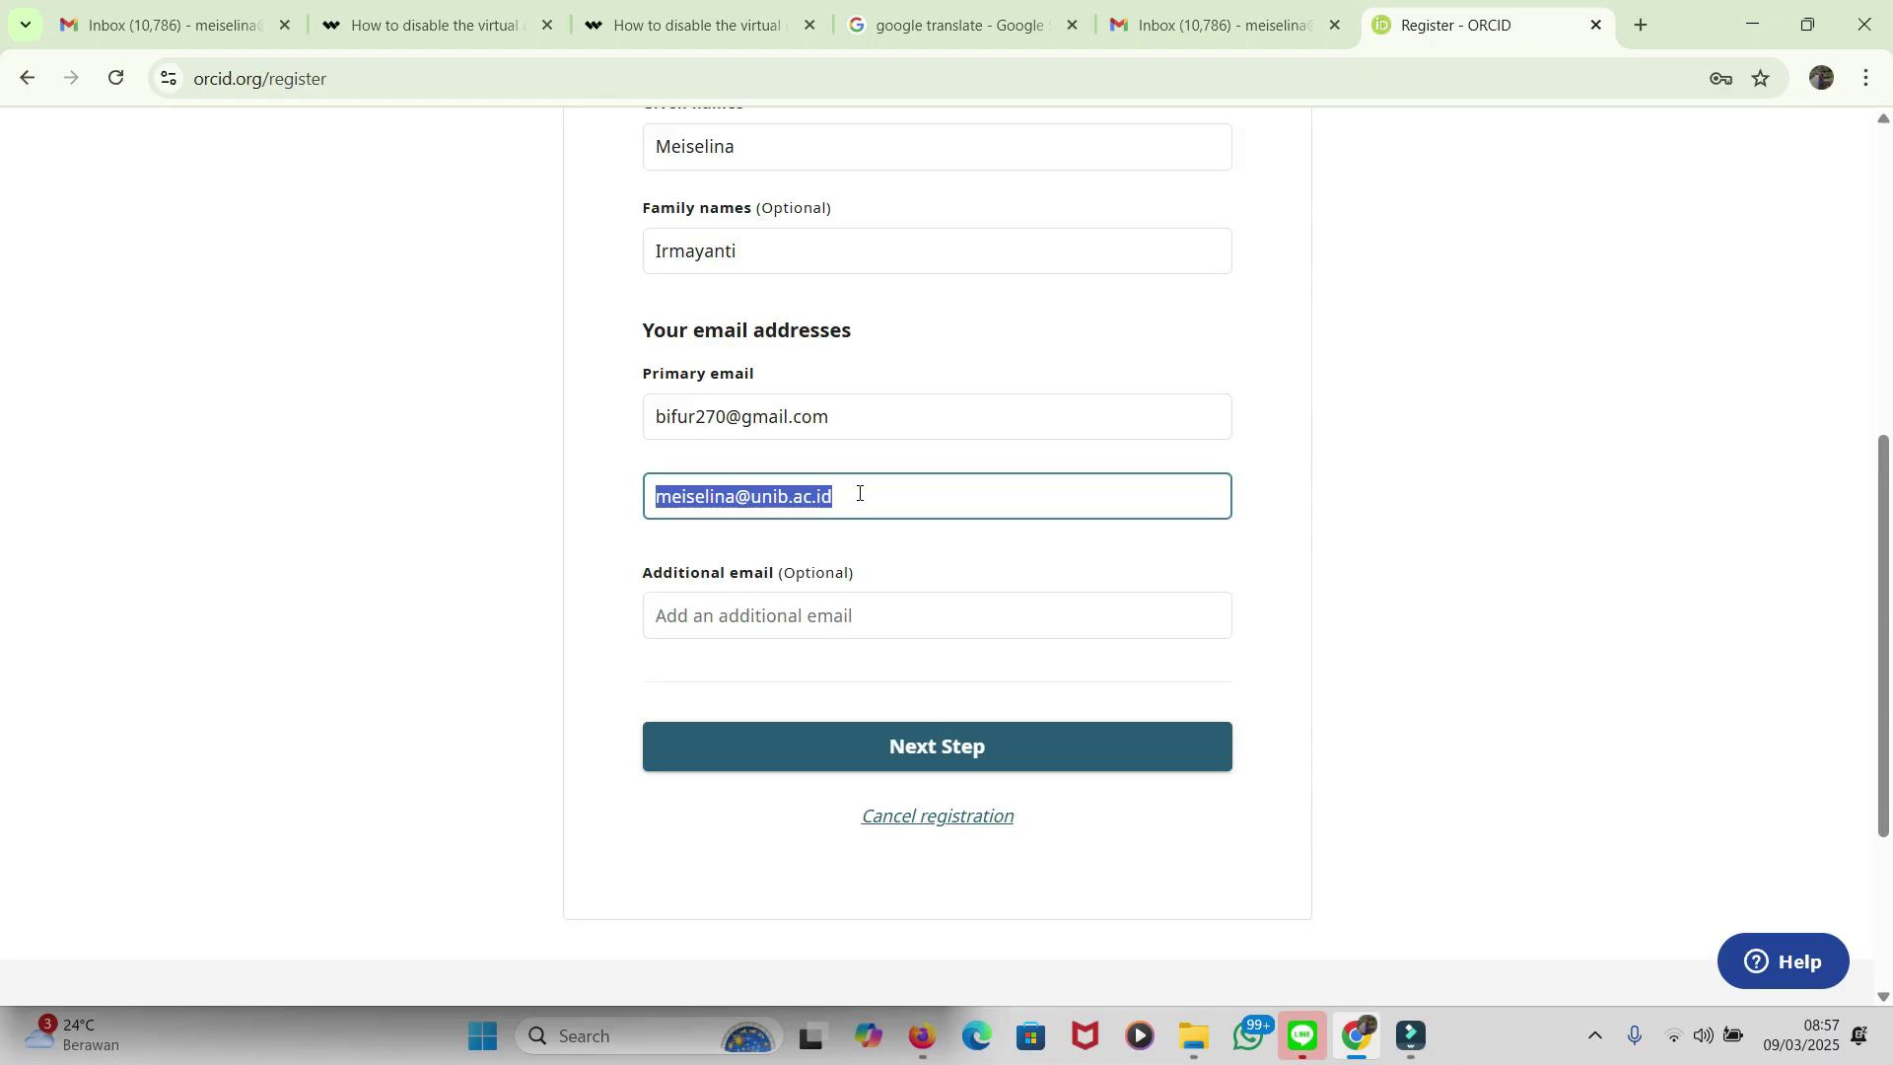
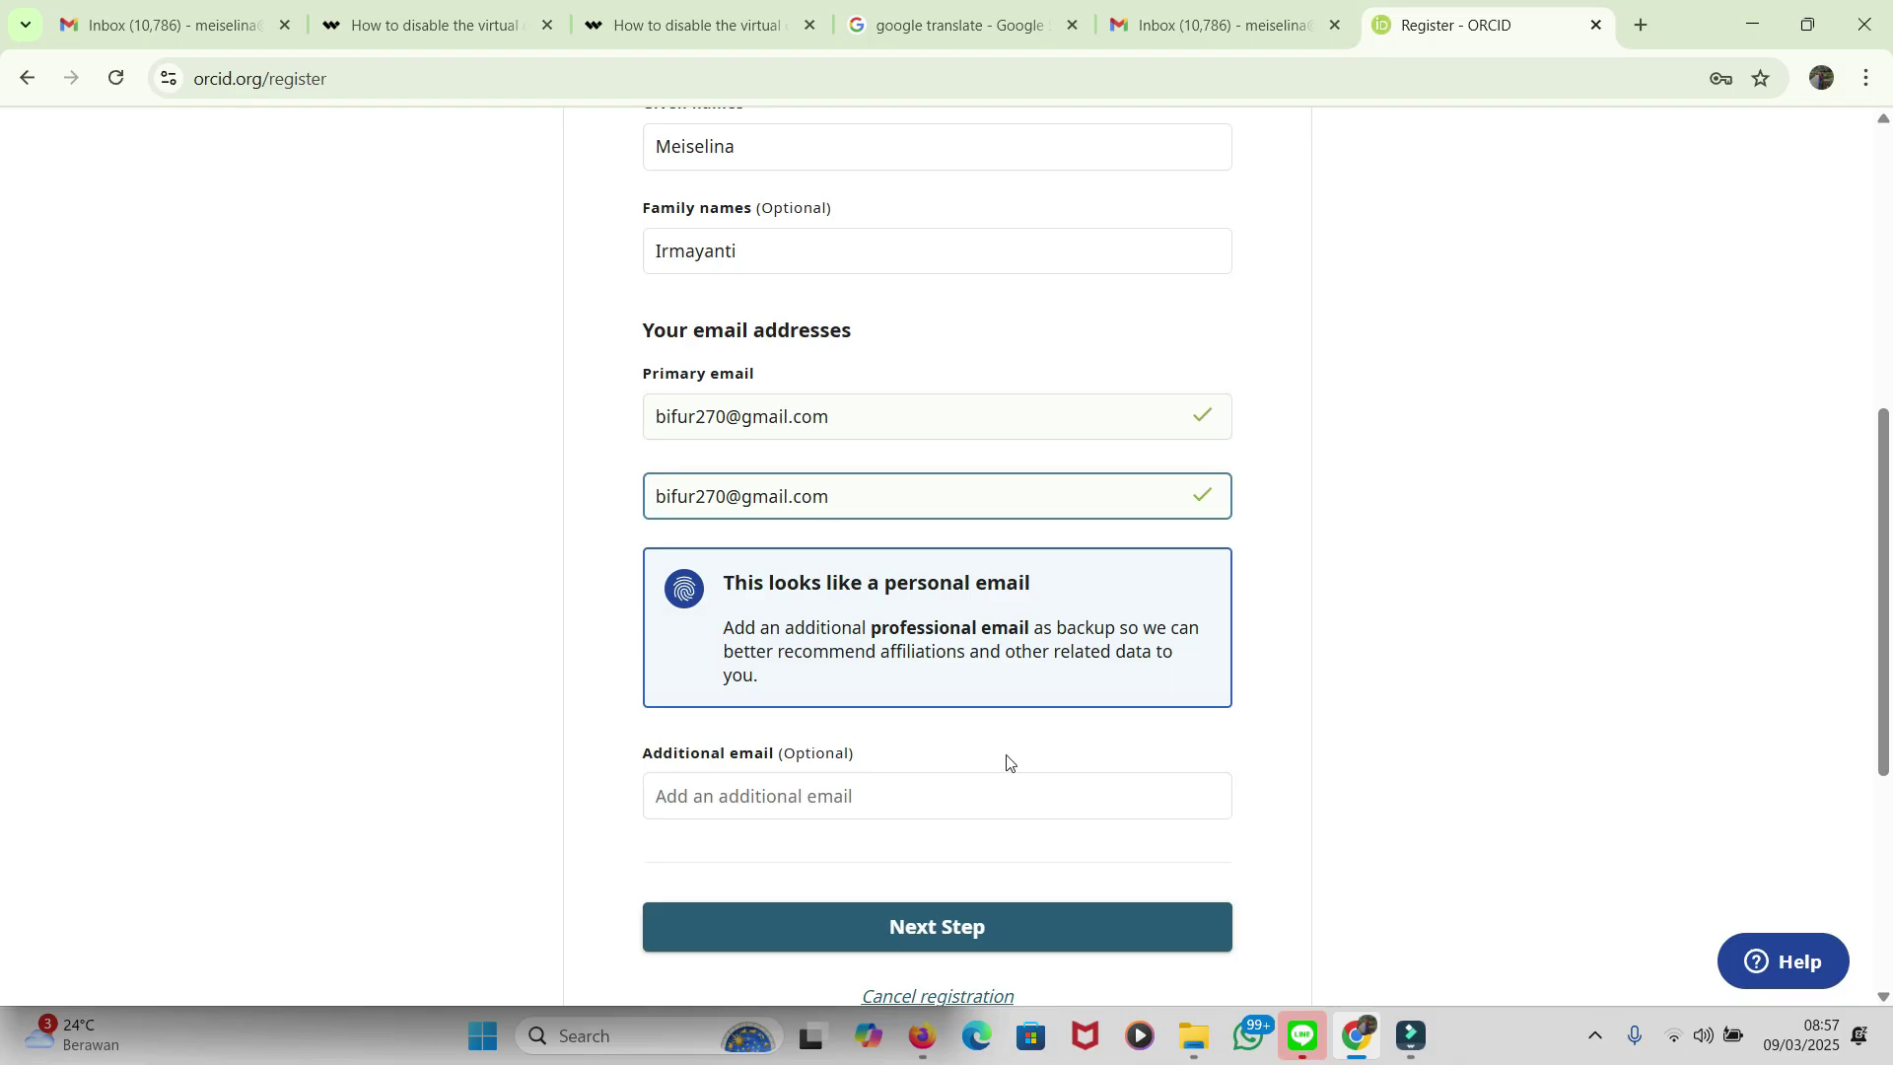
Step: Empty the Family names field, leaving only the given name and emails
{"action": "left_click", "coordinate": [886, 792]}
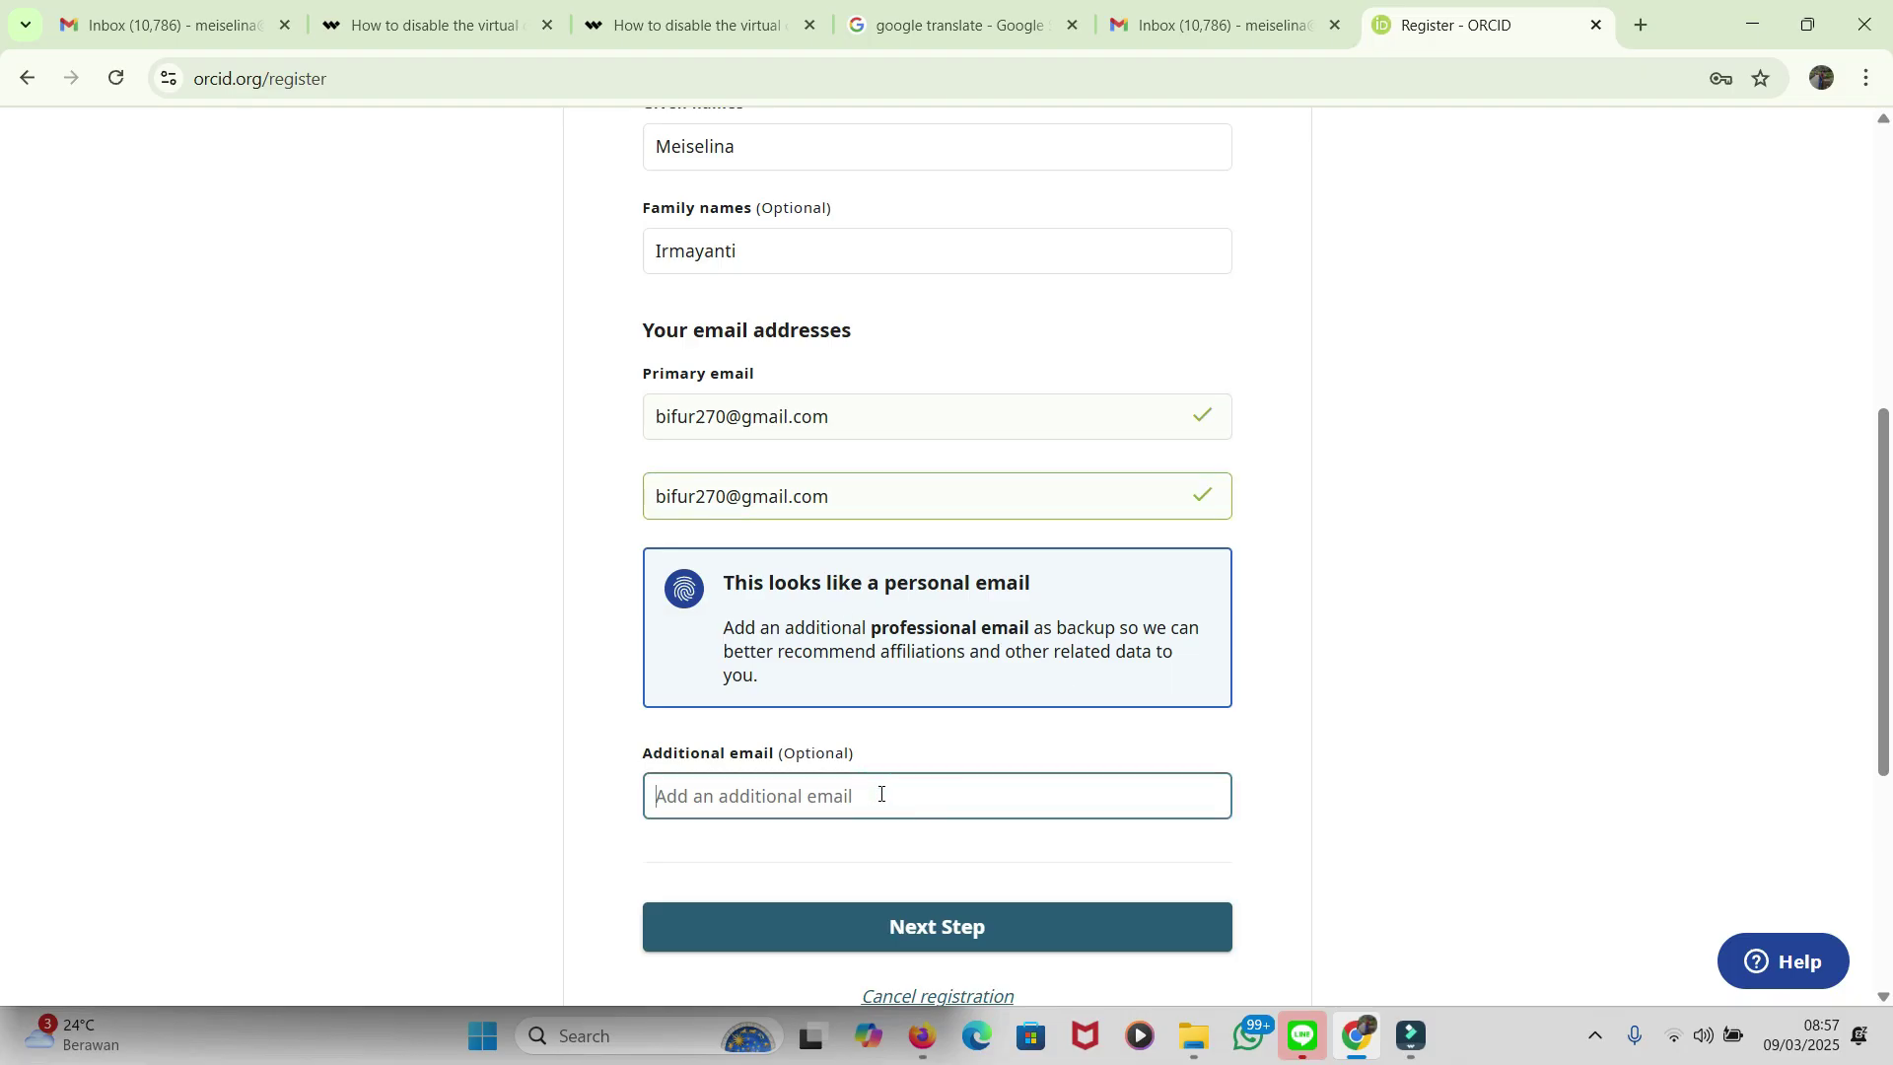
{"action": "scroll", "coordinate": [880, 793], "scroll_direction": "down", "scroll_amount": 1}
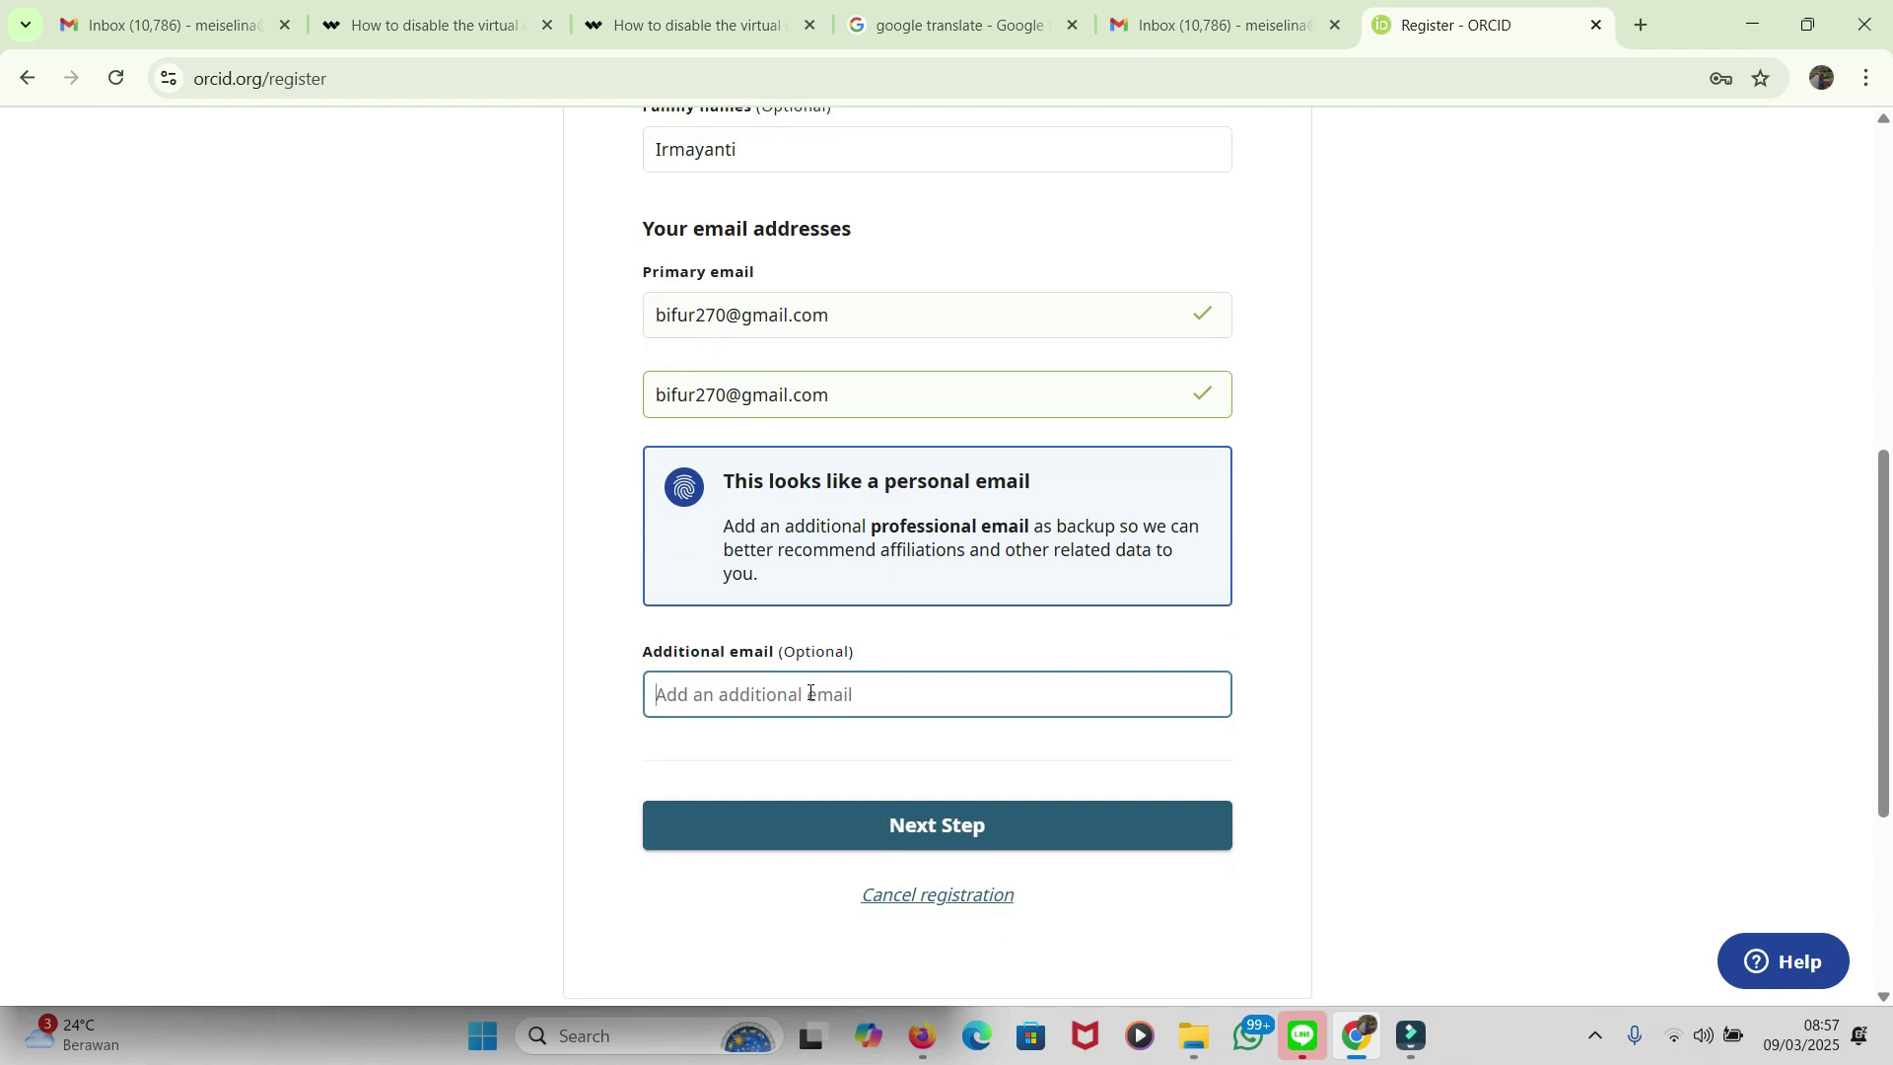
{"action": "scroll", "coordinate": [1246, 689], "scroll_direction": "down", "scroll_amount": 1}
{"action": "scroll", "coordinate": [980, 858], "scroll_direction": "up", "scroll_amount": 5}
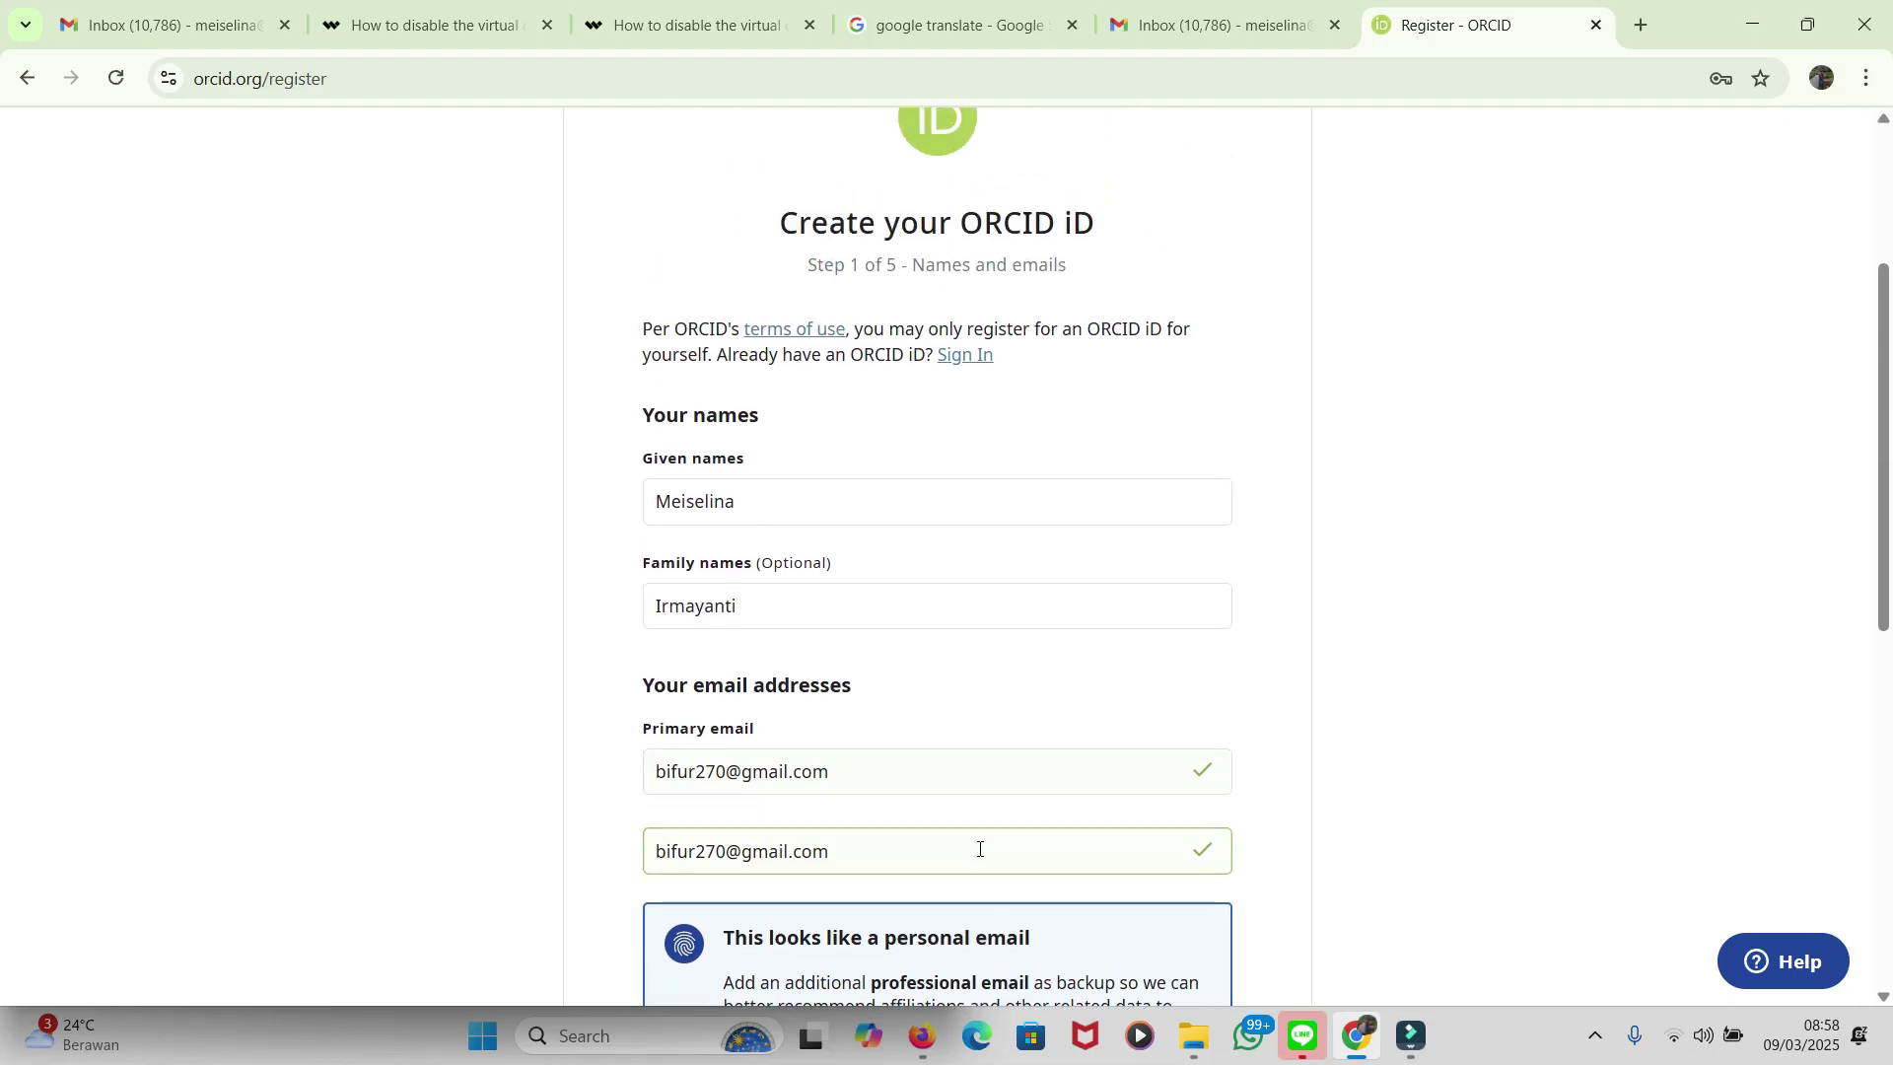
{"action": "scroll", "coordinate": [979, 854], "scroll_direction": "down", "scroll_amount": 2}
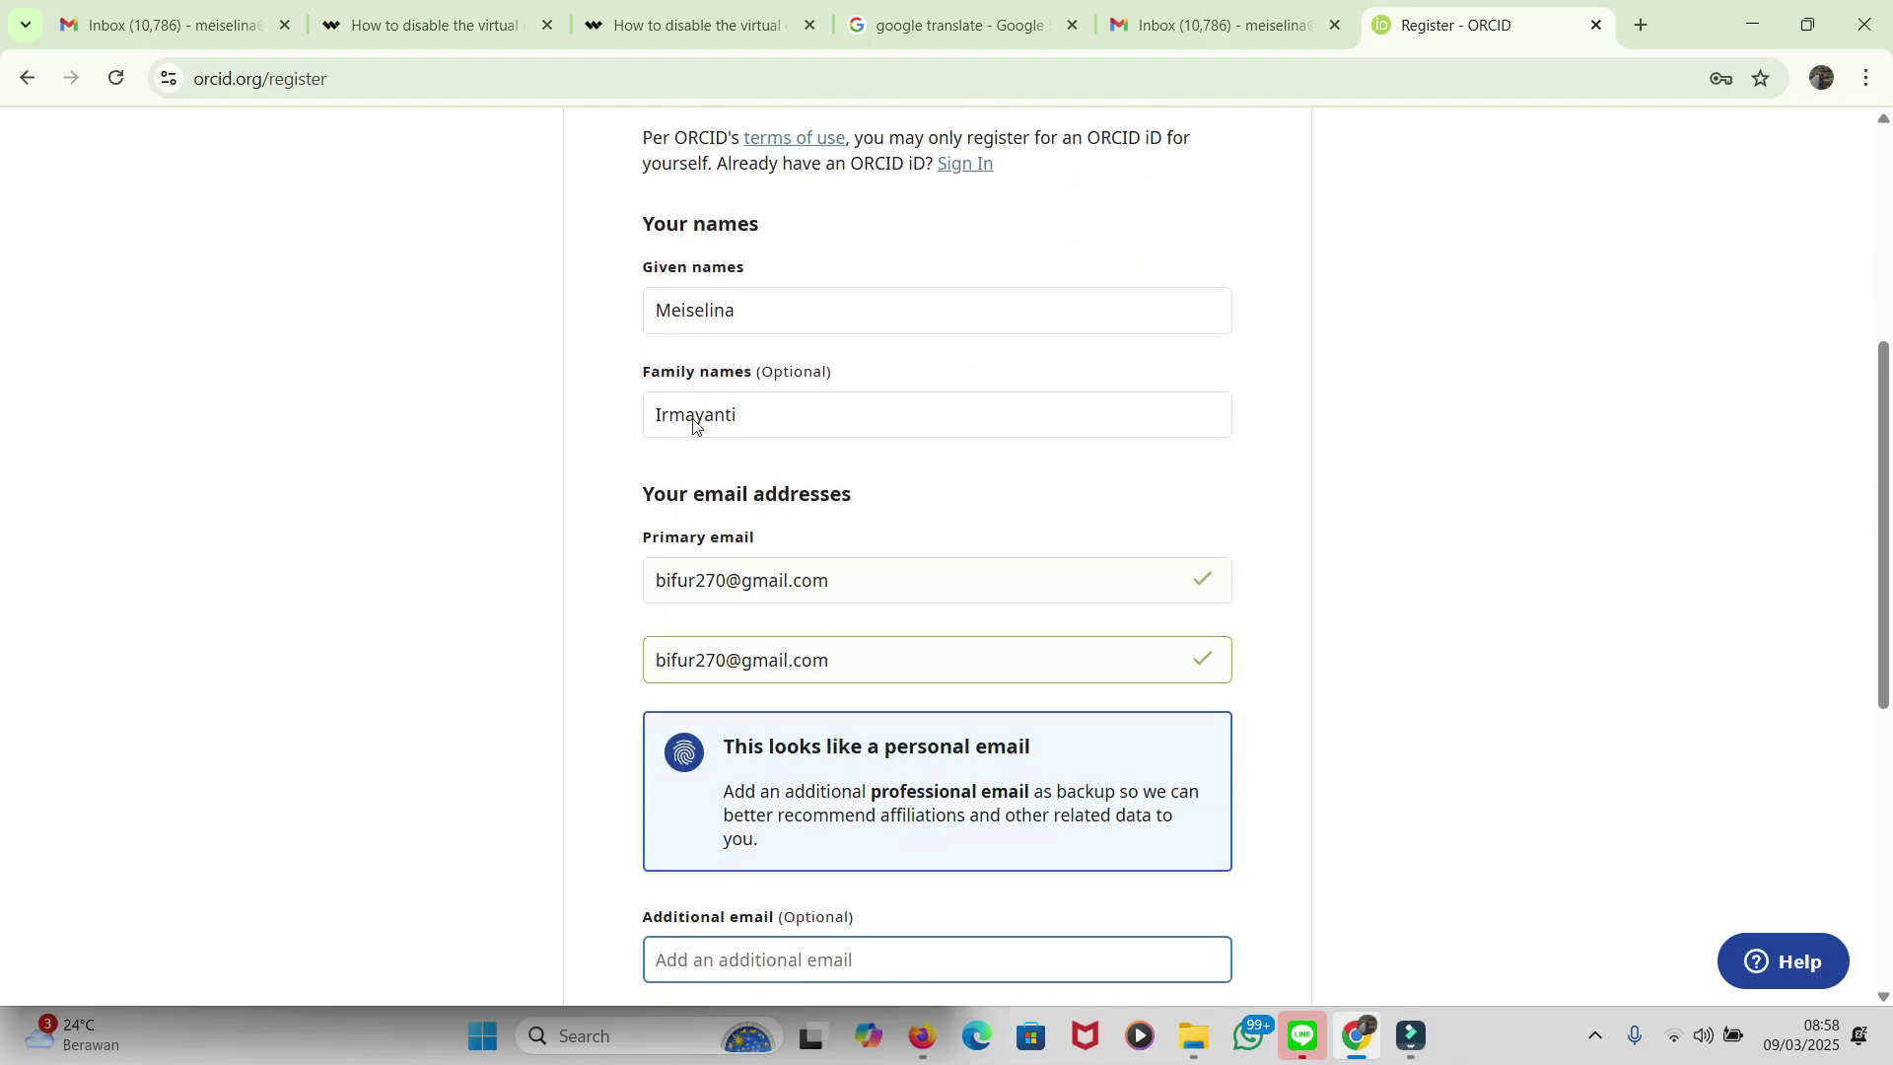
{"action": "left_click", "coordinate": [747, 410]}
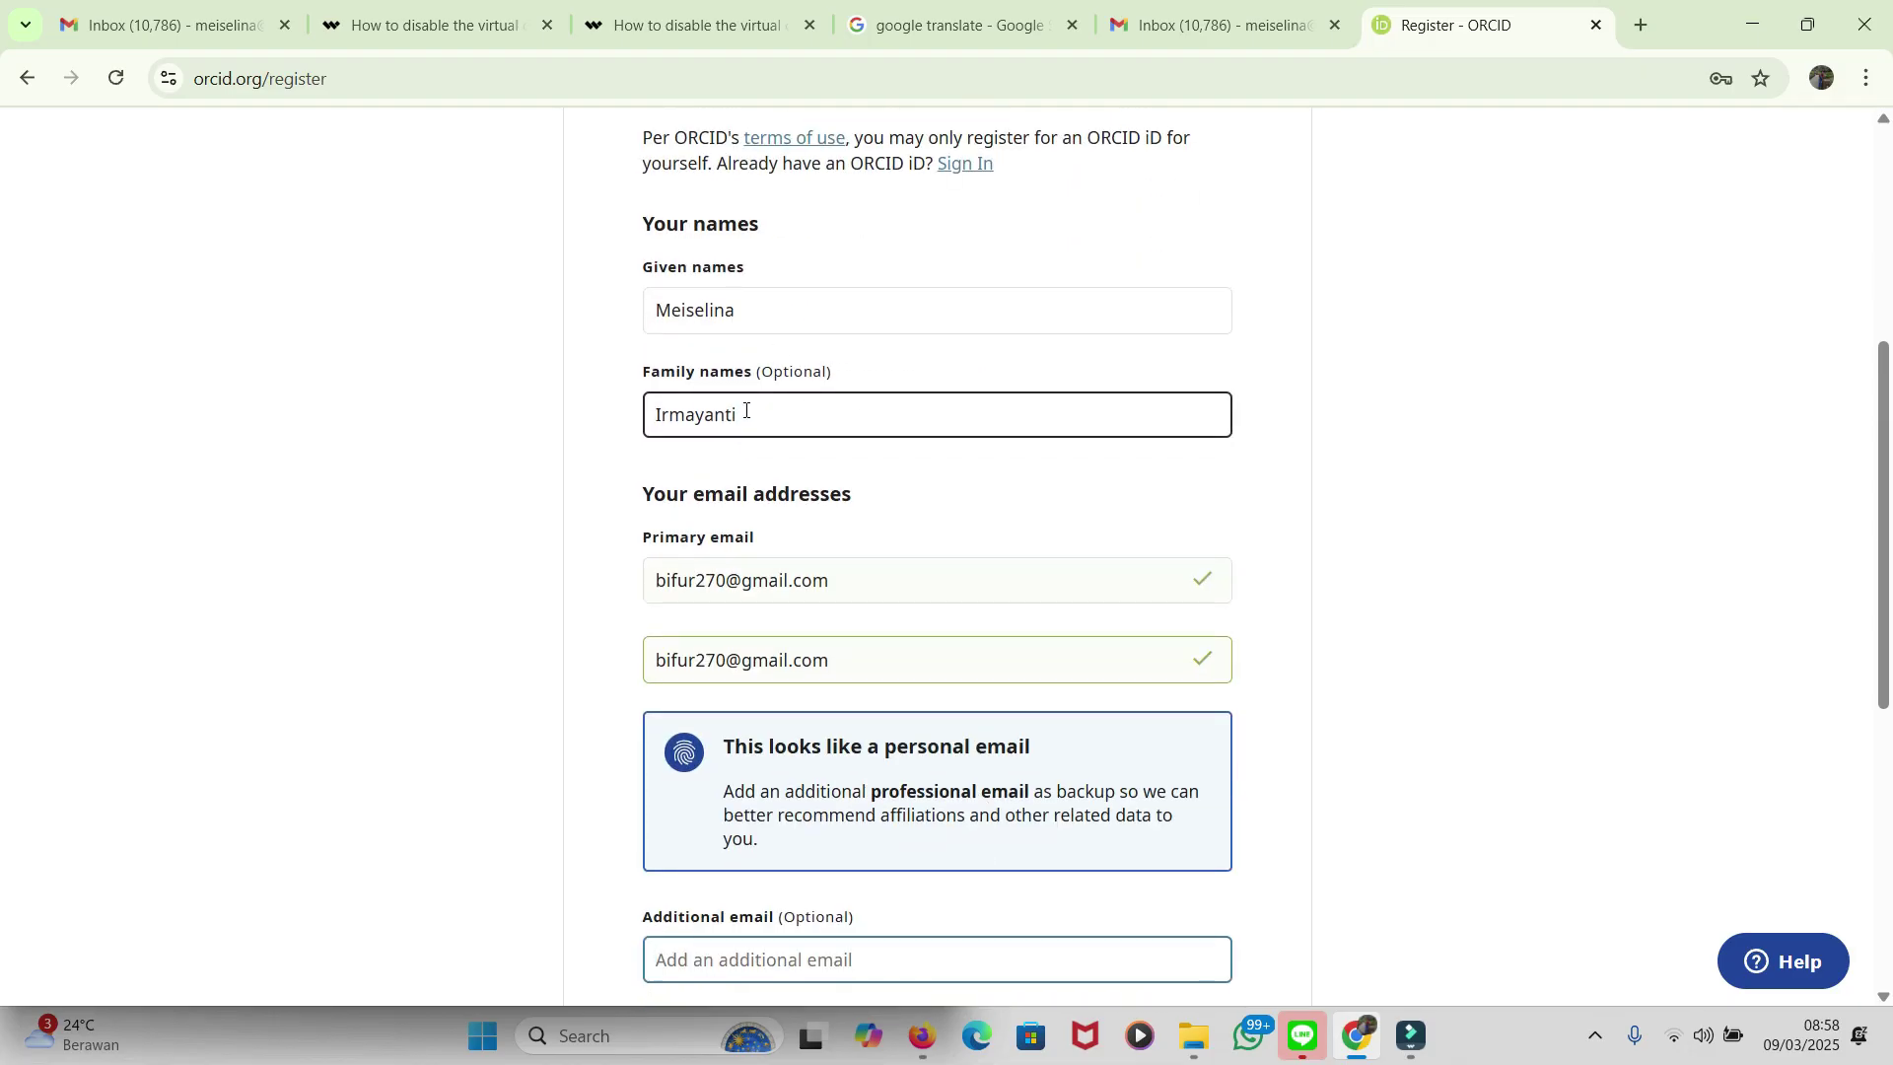
{"action": "key", "text": "ctrl+a"}
{"action": "key", "text": "BackSpace"}
{"action": "scroll", "coordinate": [1398, 463], "scroll_direction": "down", "scroll_amount": 2}
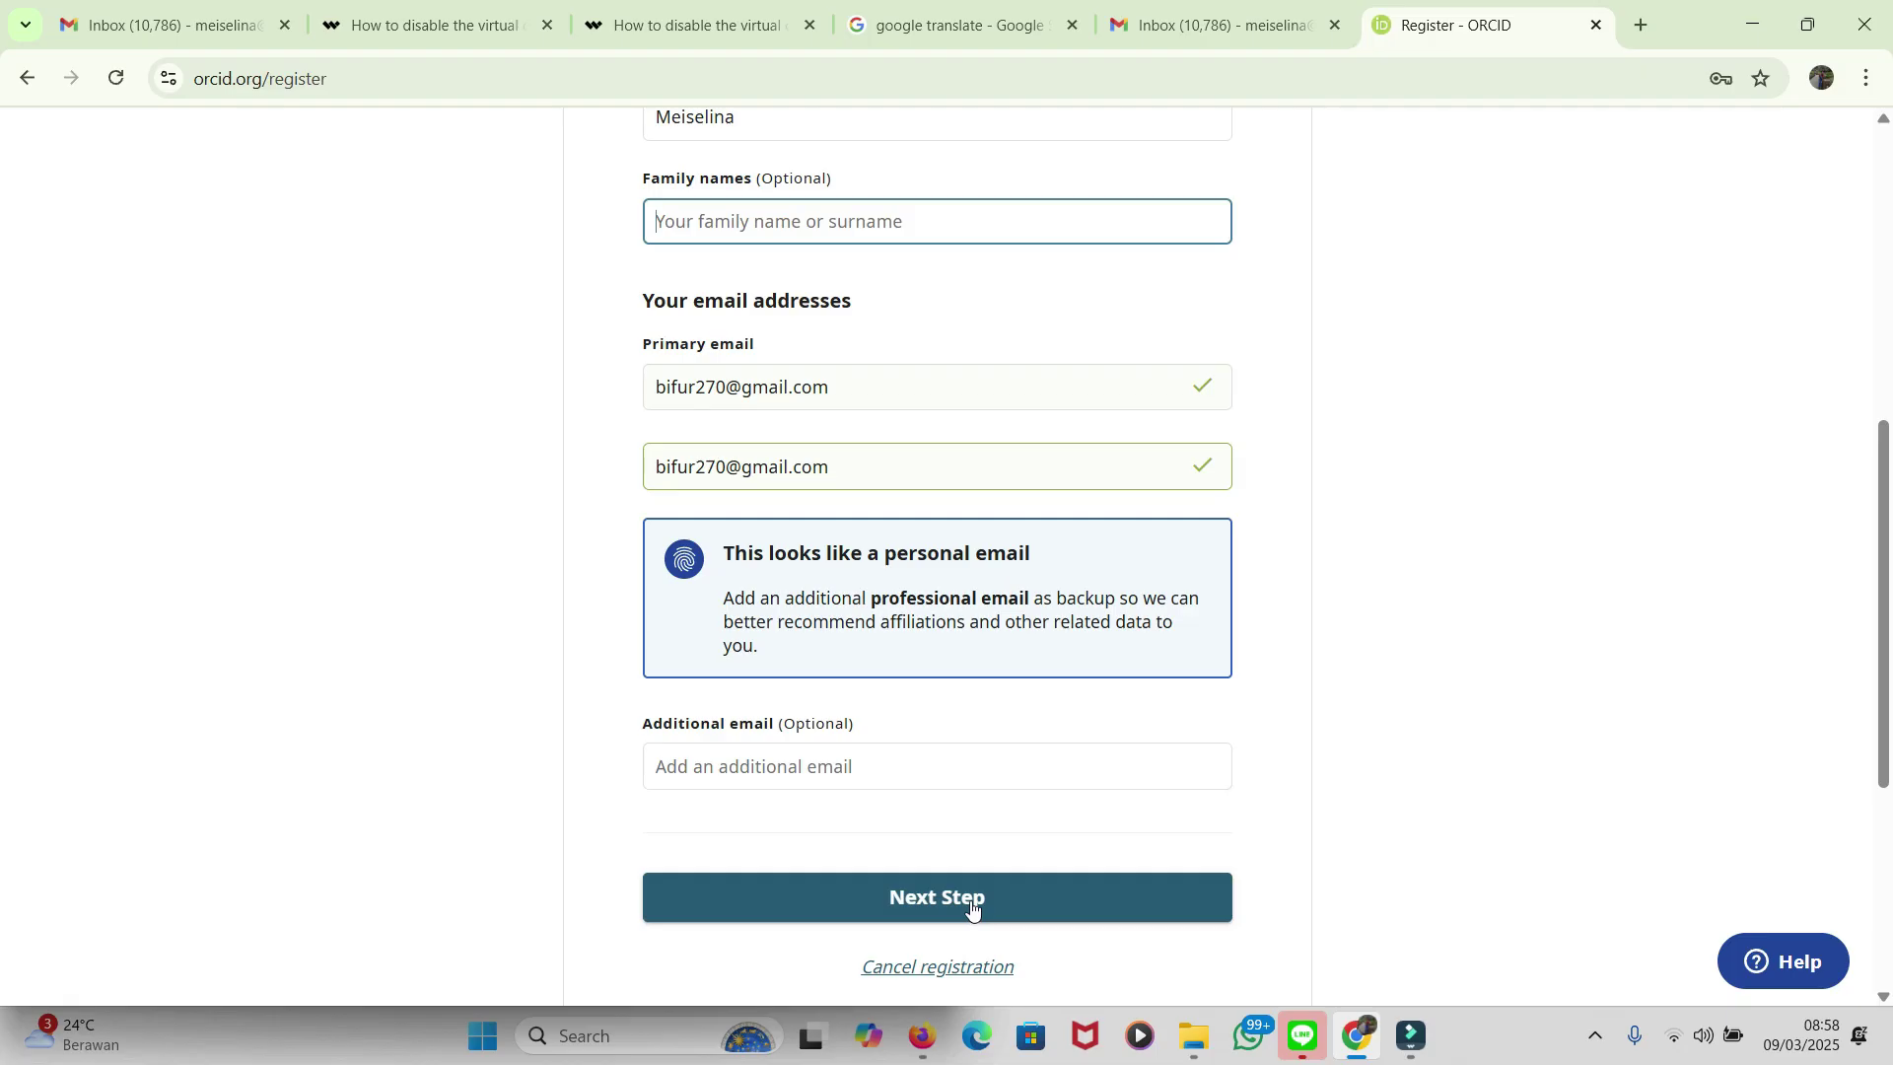
Step: Move to Step 2 and fill both password fields with Chrome's suggested strong password
{"action": "left_click", "coordinate": [971, 908]}
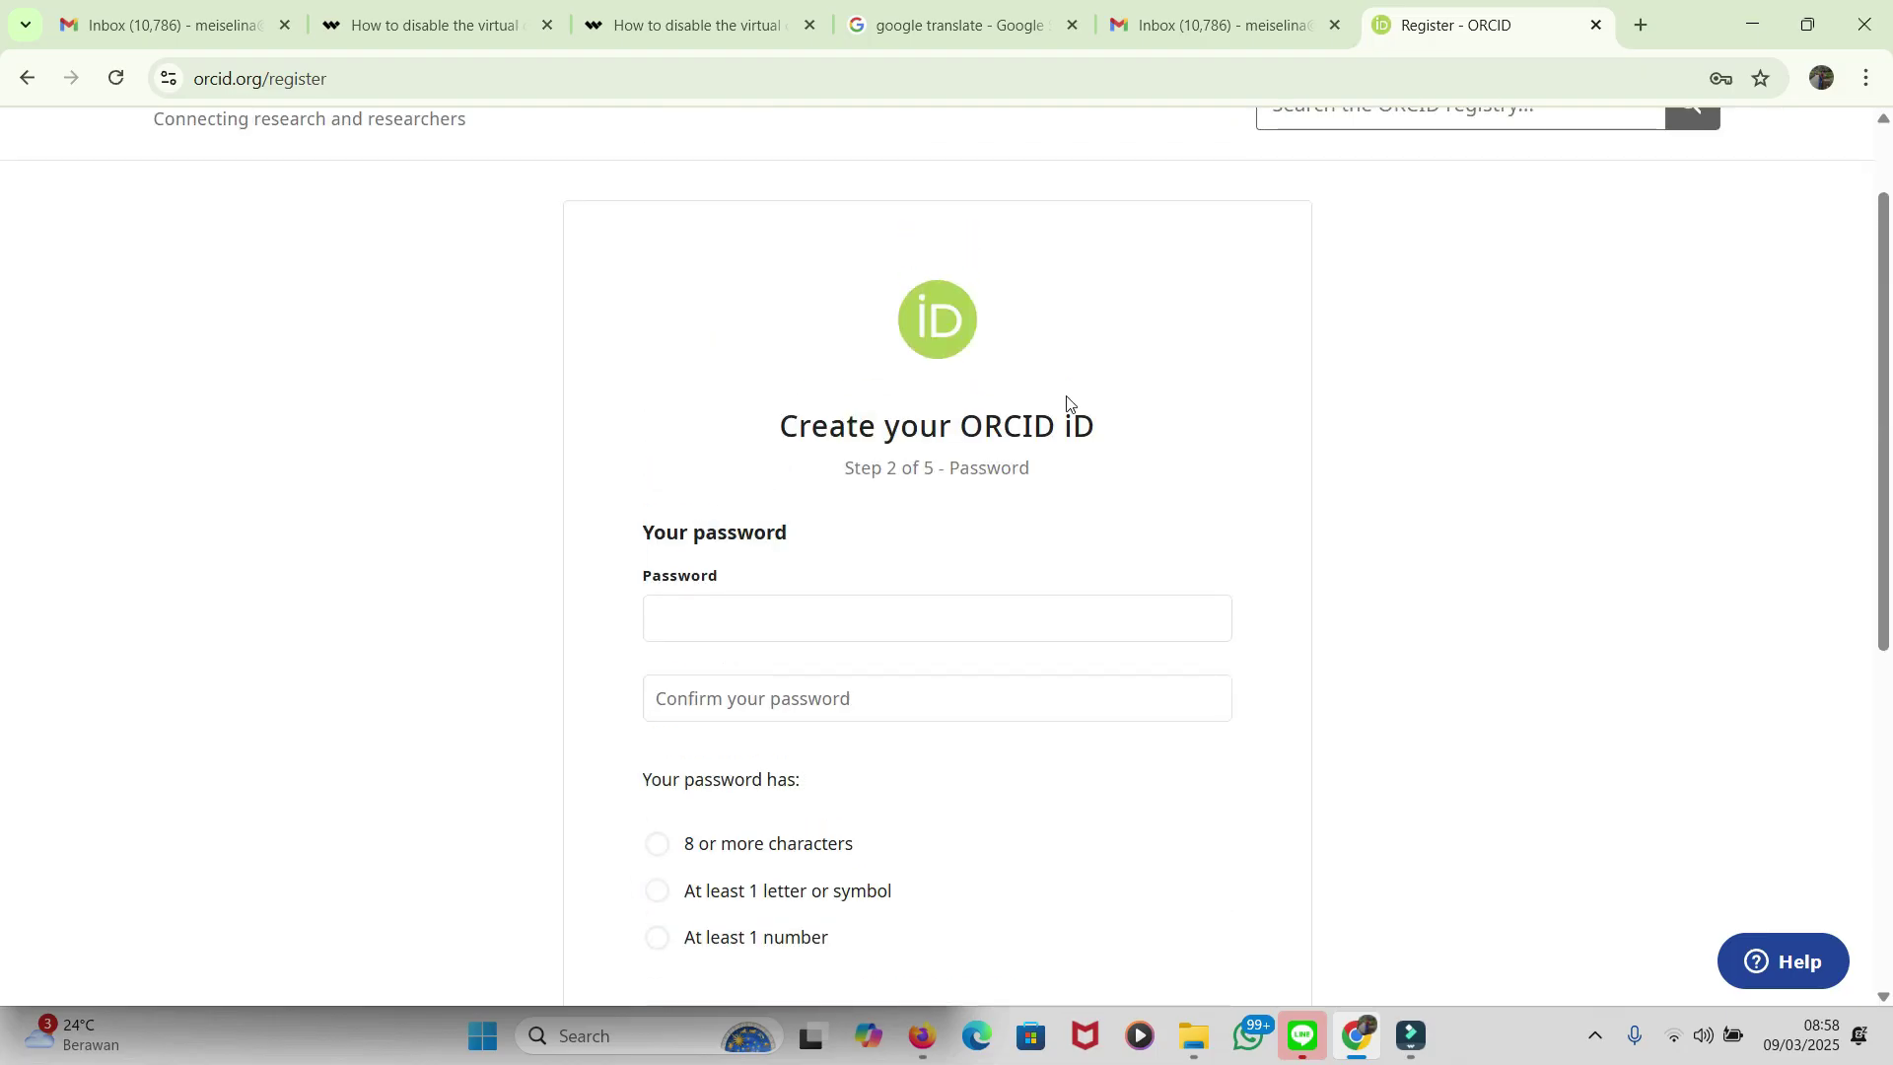
{"action": "left_click", "coordinate": [817, 618]}
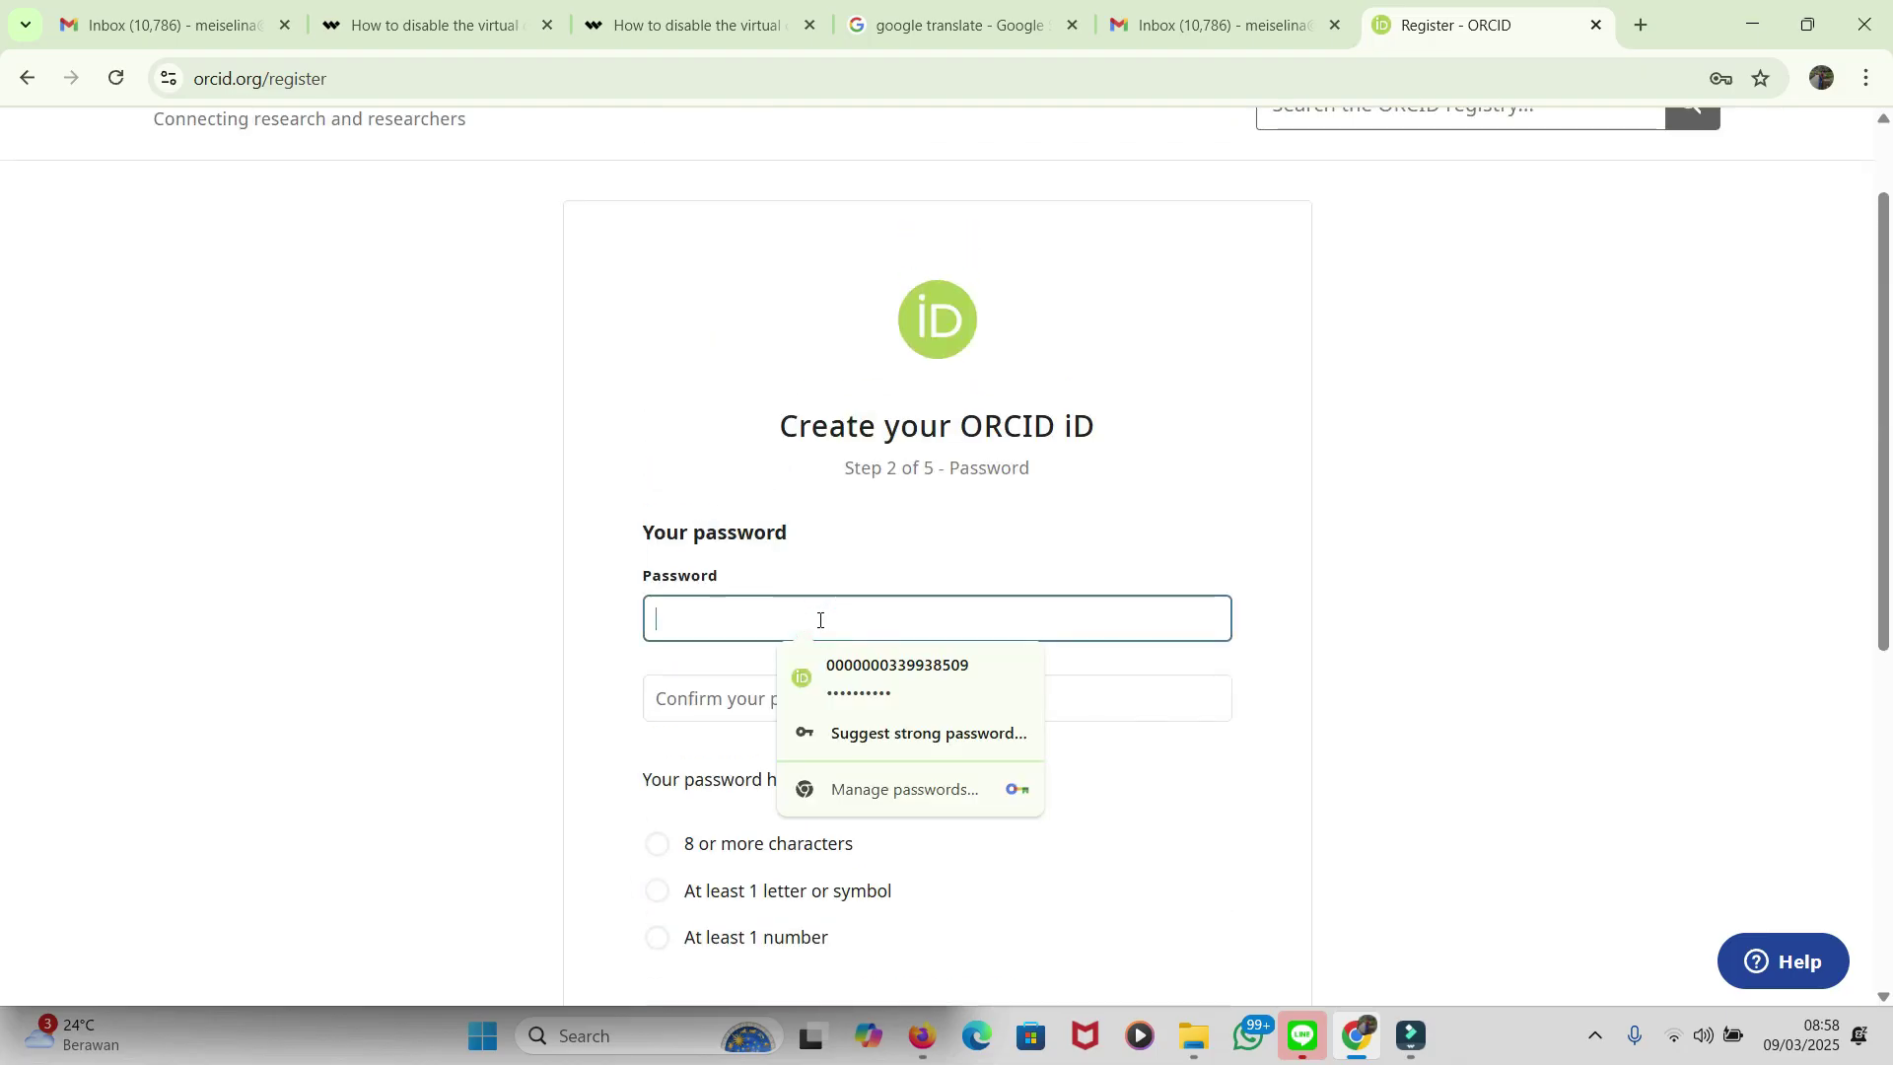
{"action": "left_click", "coordinate": [917, 732]}
{"action": "scroll", "coordinate": [952, 716], "scroll_direction": "down", "scroll_amount": 2}
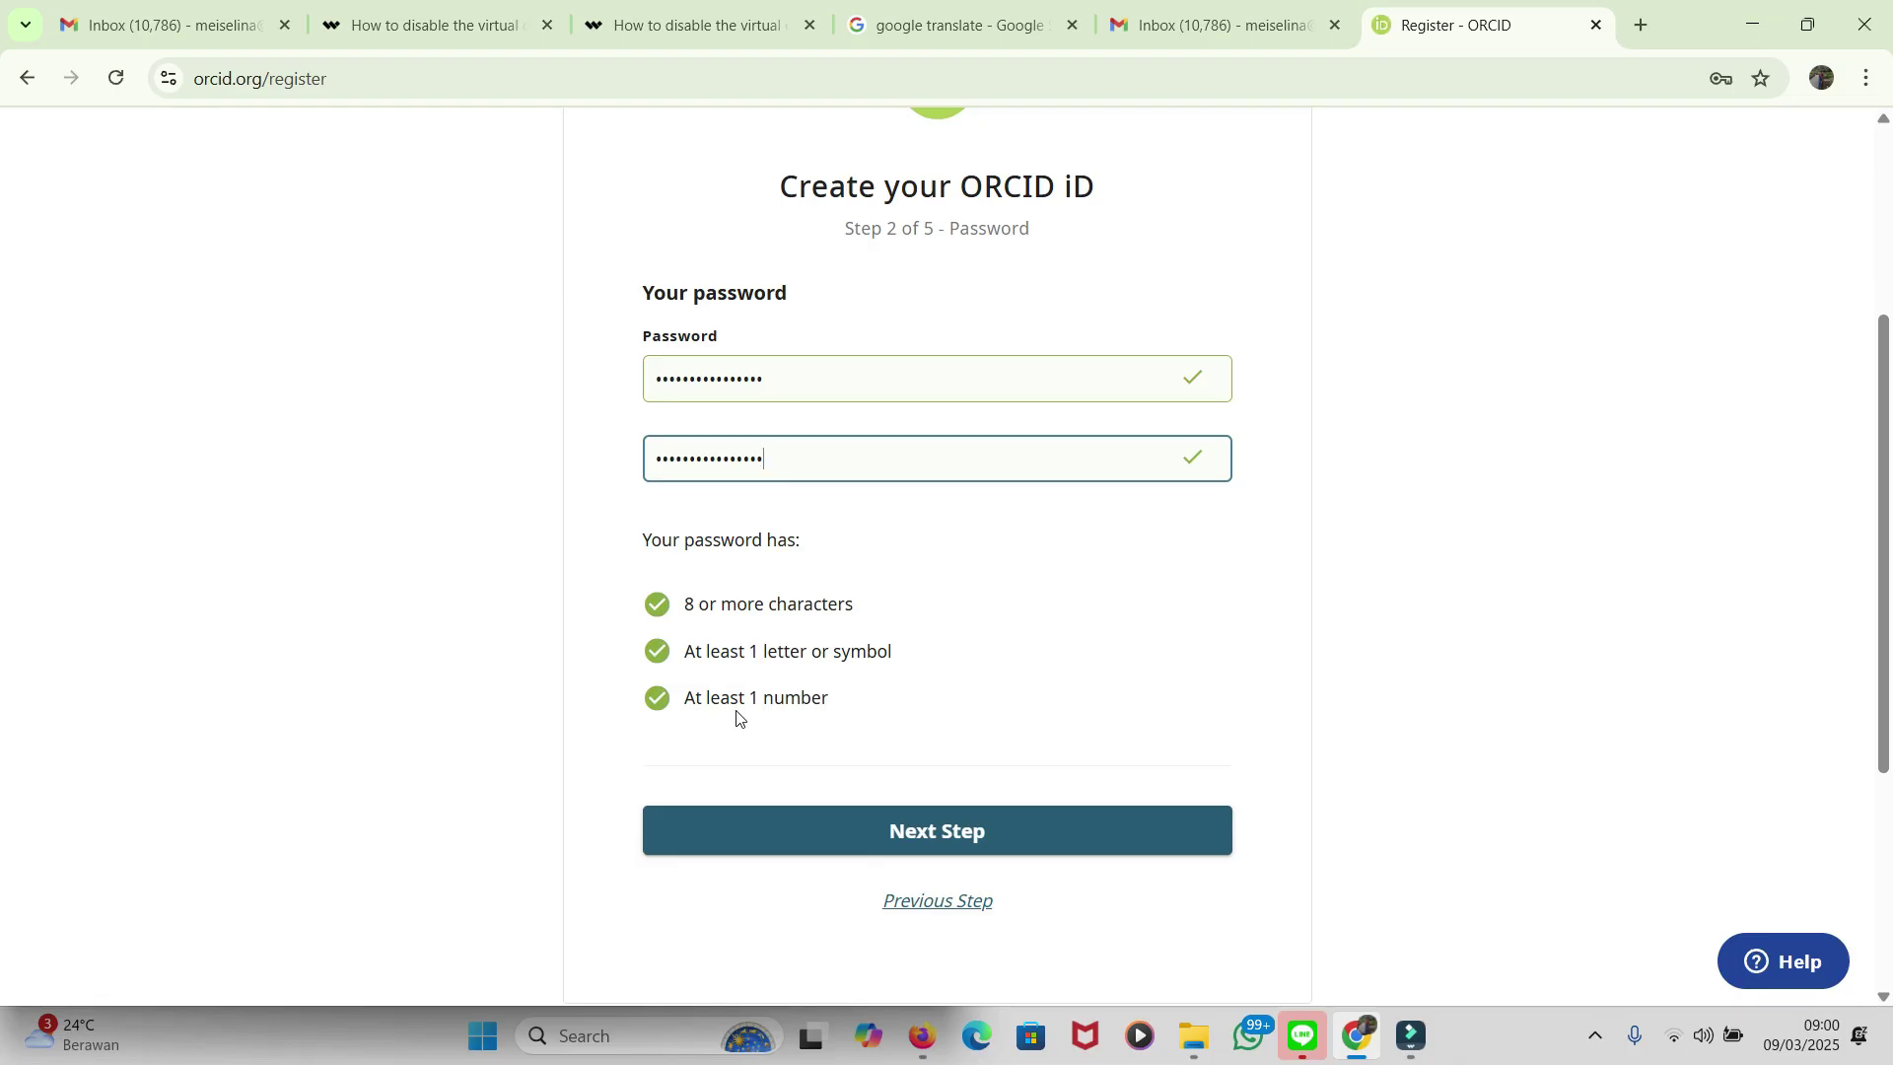
Step: Advance to the current employment step and browse its organization suggestions
{"action": "left_click", "coordinate": [897, 834]}
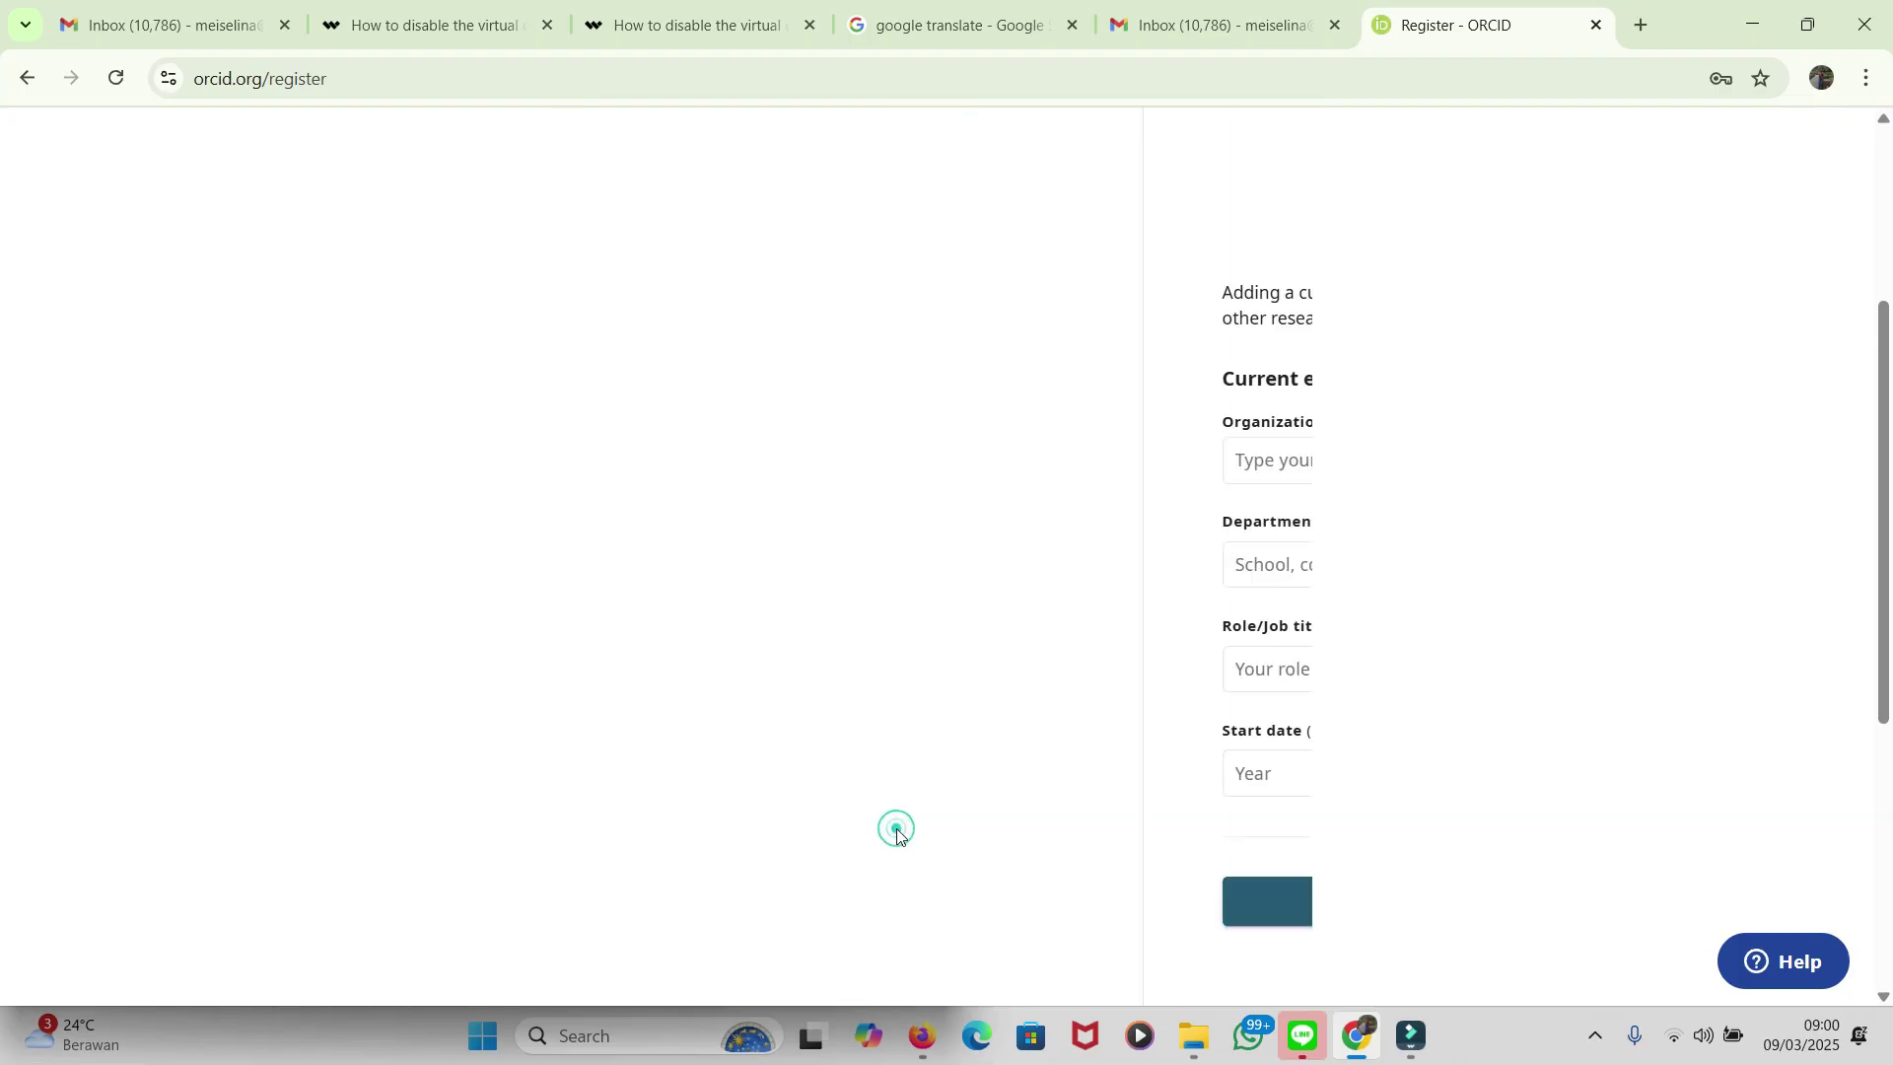
{"action": "scroll", "coordinate": [859, 611], "scroll_direction": "down", "scroll_amount": 2}
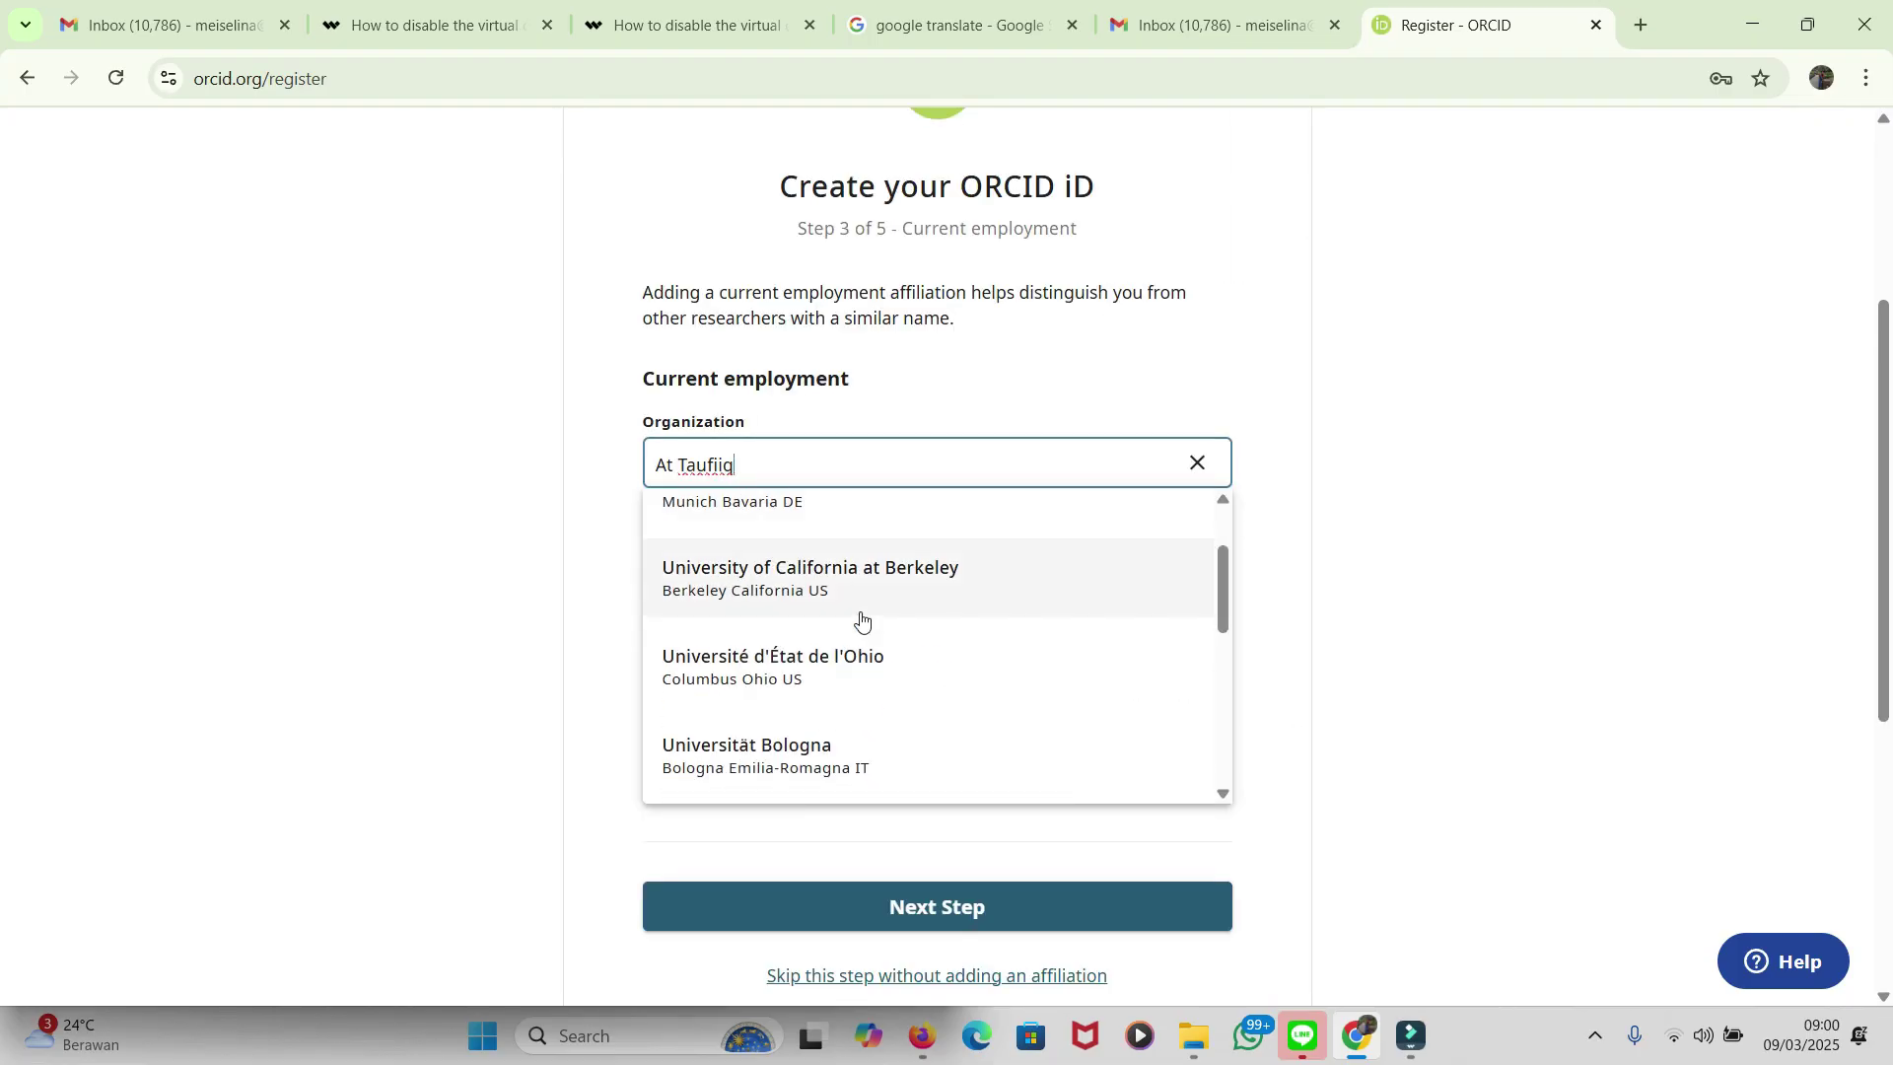
{"action": "scroll", "coordinate": [861, 618], "scroll_direction": "down", "scroll_amount": 1}
{"action": "scroll", "coordinate": [861, 619], "scroll_direction": "up", "scroll_amount": 2}
{"action": "scroll", "coordinate": [861, 618], "scroll_direction": "down", "scroll_amount": 2}
{"action": "scroll", "coordinate": [861, 618], "scroll_direction": "down", "scroll_amount": 3}
{"action": "scroll", "coordinate": [860, 618], "scroll_direction": "down", "scroll_amount": 1}
{"action": "scroll", "coordinate": [861, 621], "scroll_direction": "up", "scroll_amount": 6}
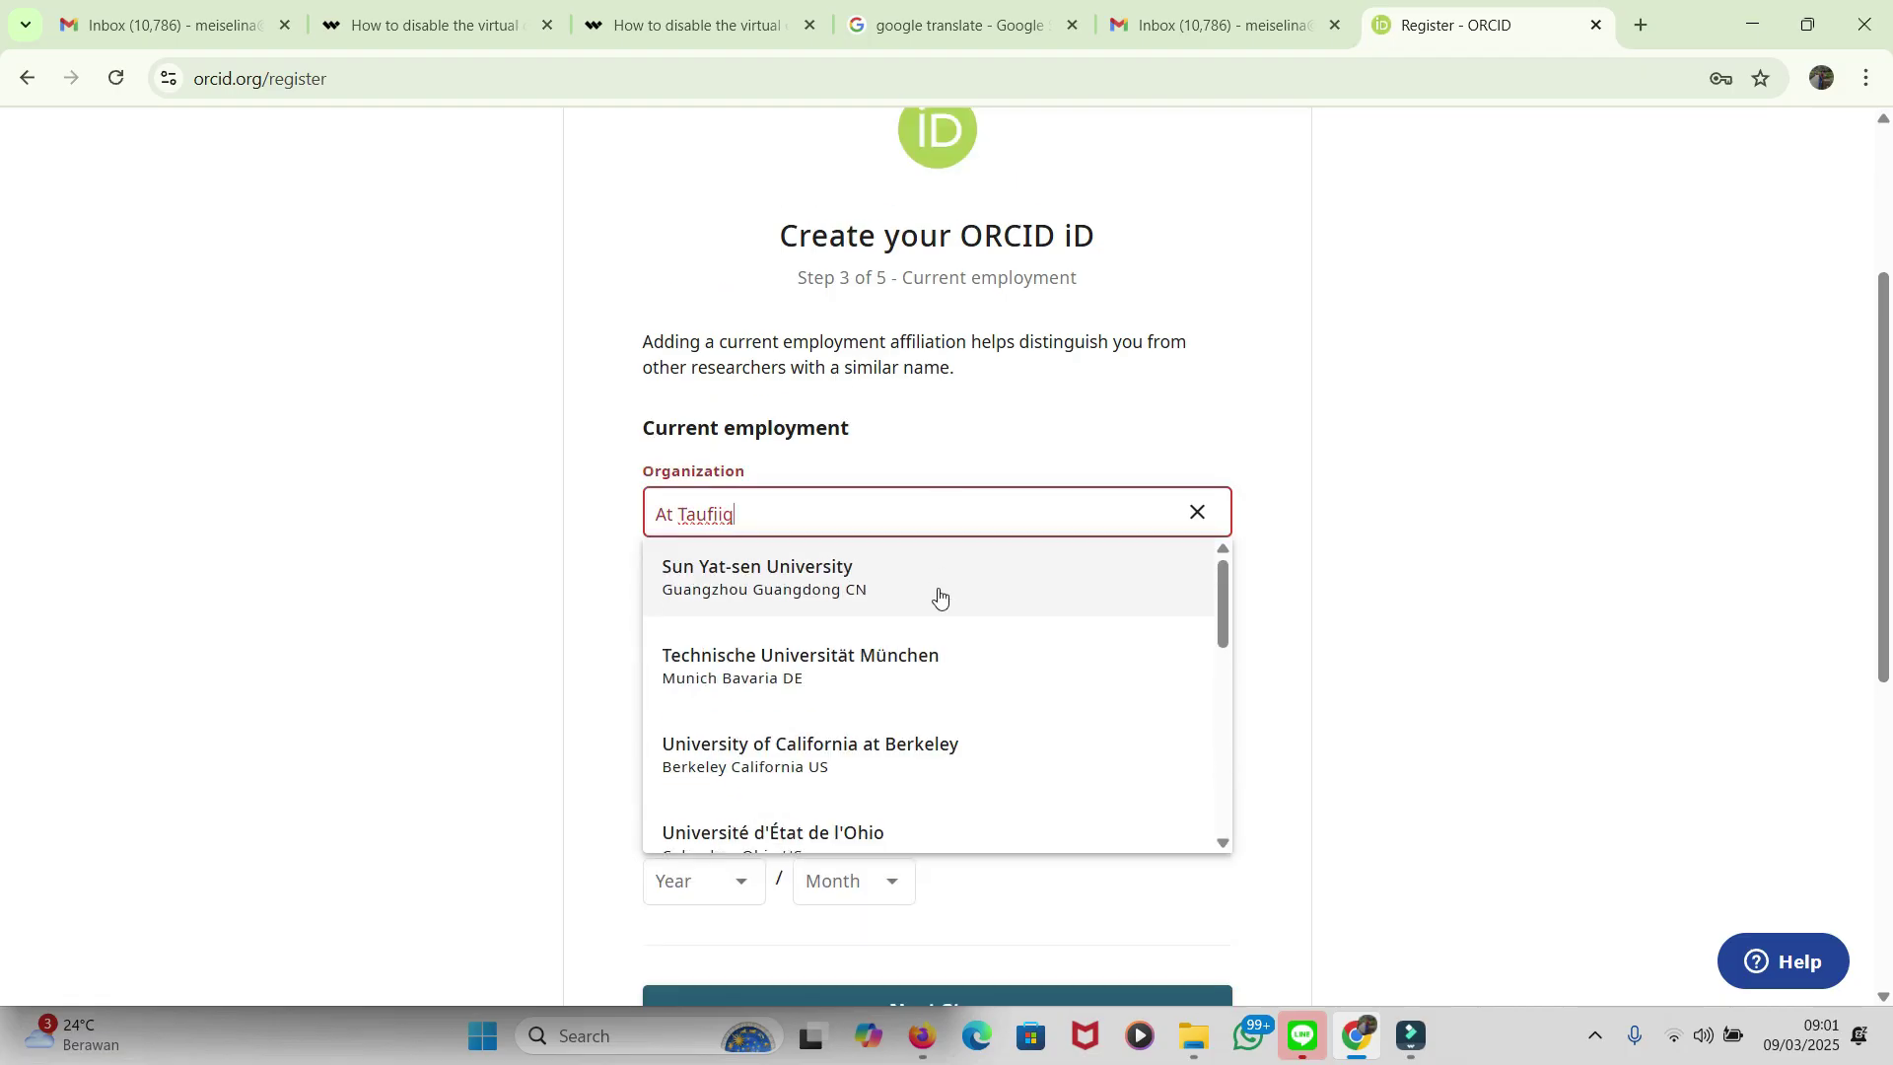
{"action": "scroll", "coordinate": [939, 594], "scroll_direction": "down", "scroll_amount": 1}
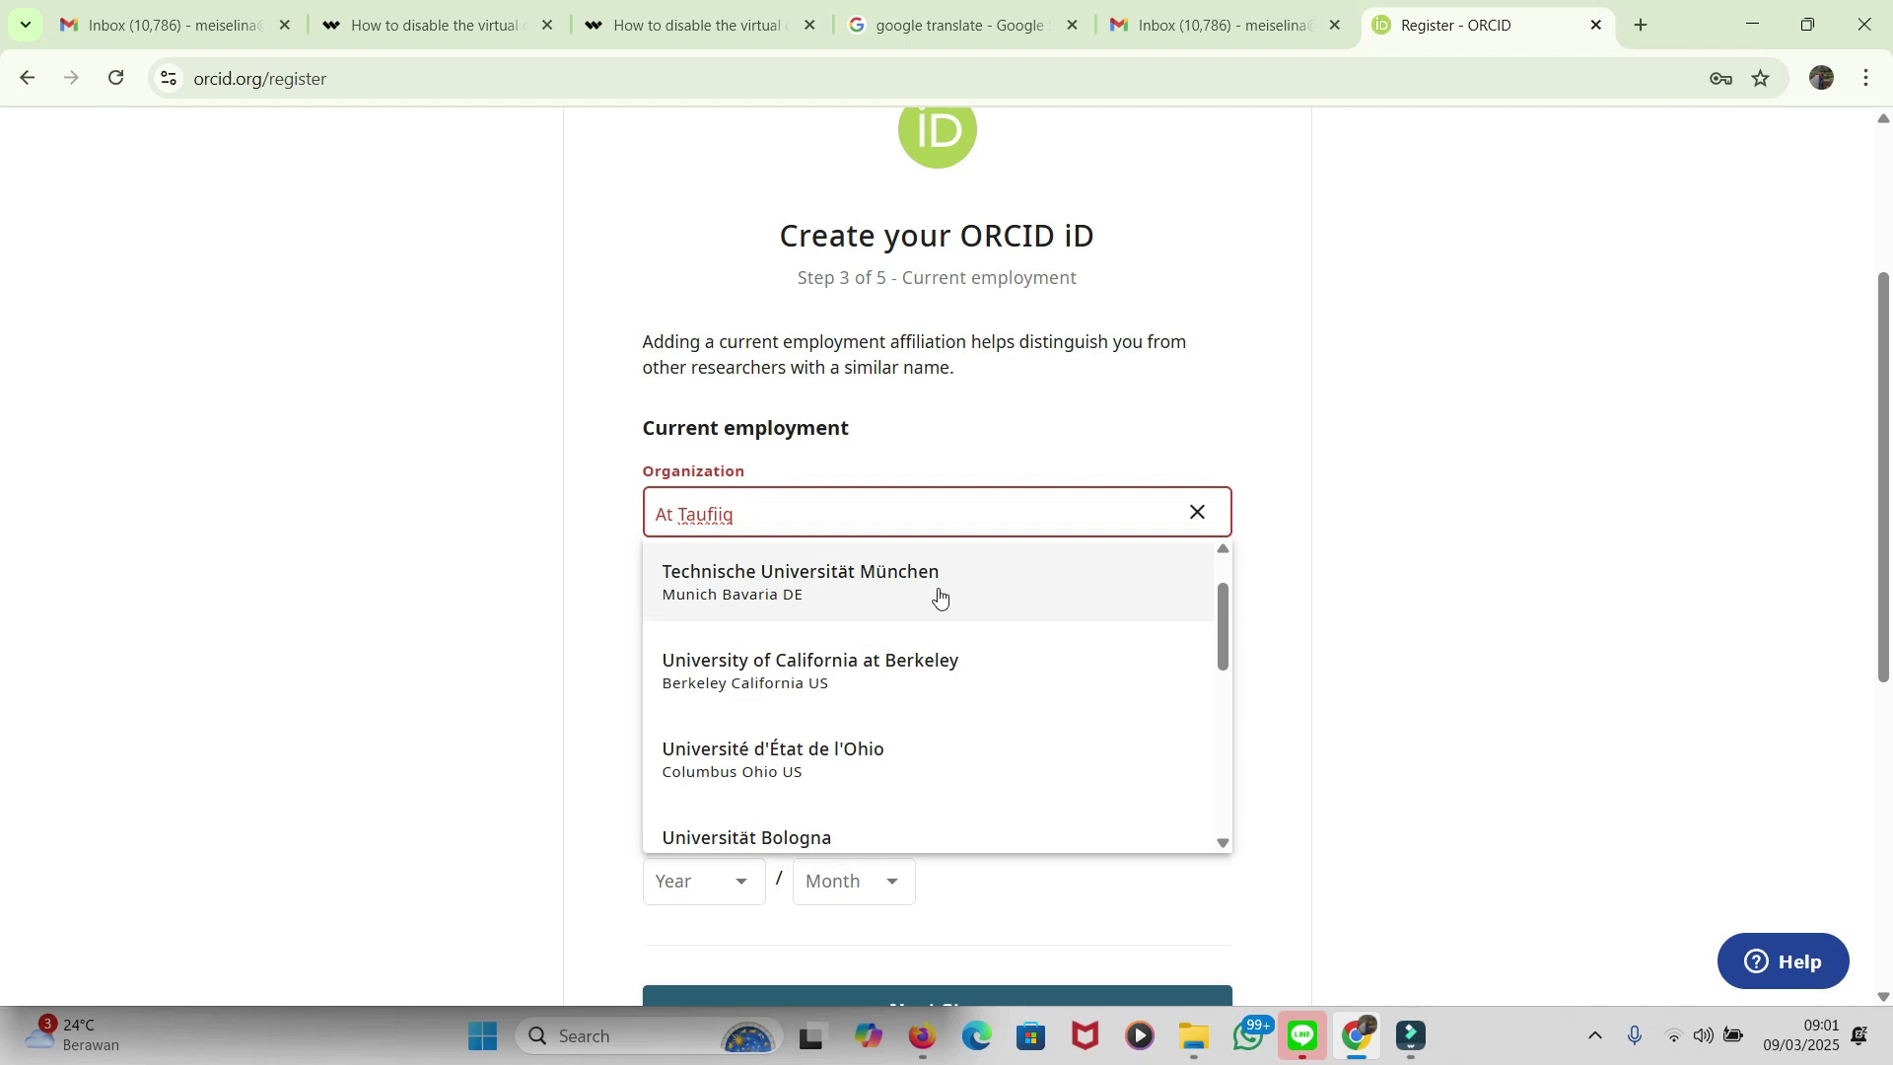
Step: Dismiss the organization suggestions and skip the step without adding an affiliation
{"action": "left_click", "coordinate": [1508, 549]}
{"action": "scroll", "coordinate": [730, 593], "scroll_direction": "down", "scroll_amount": 3}
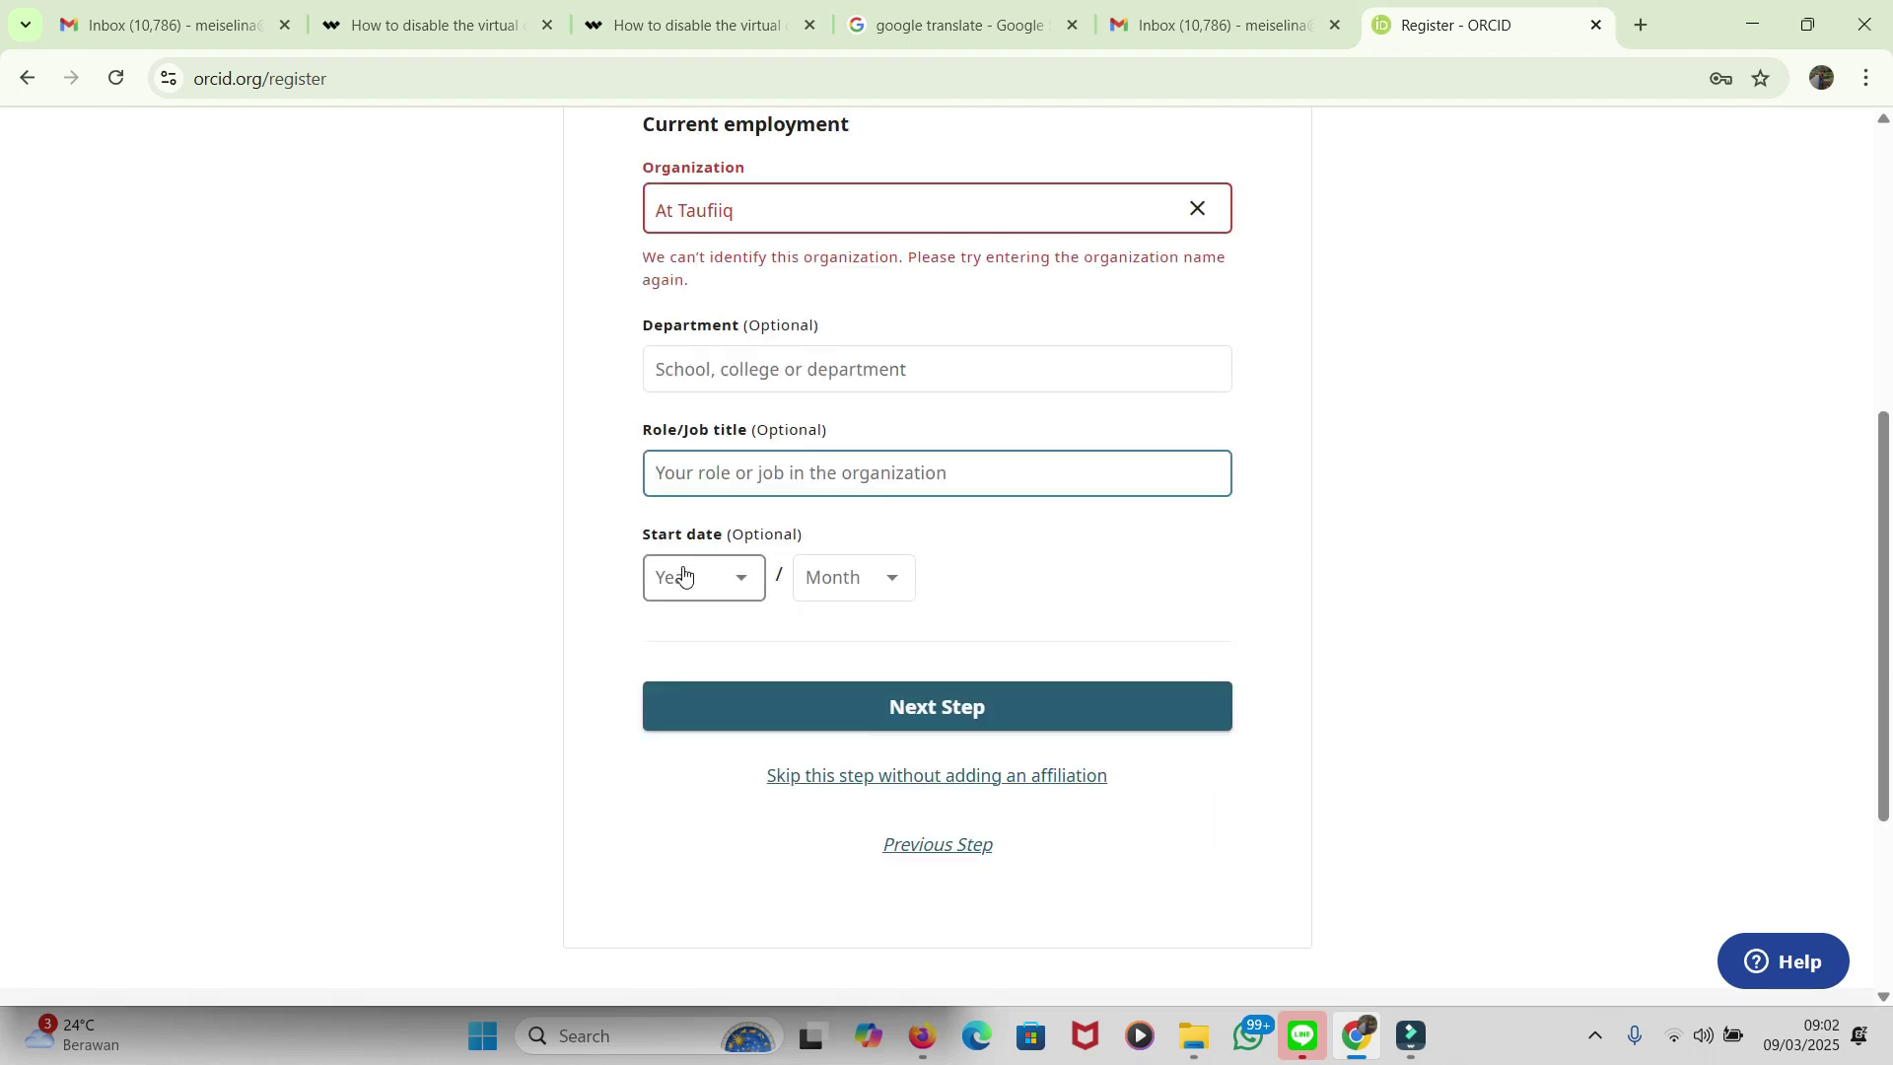
{"action": "scroll", "coordinate": [790, 569], "scroll_direction": "up", "scroll_amount": 1}
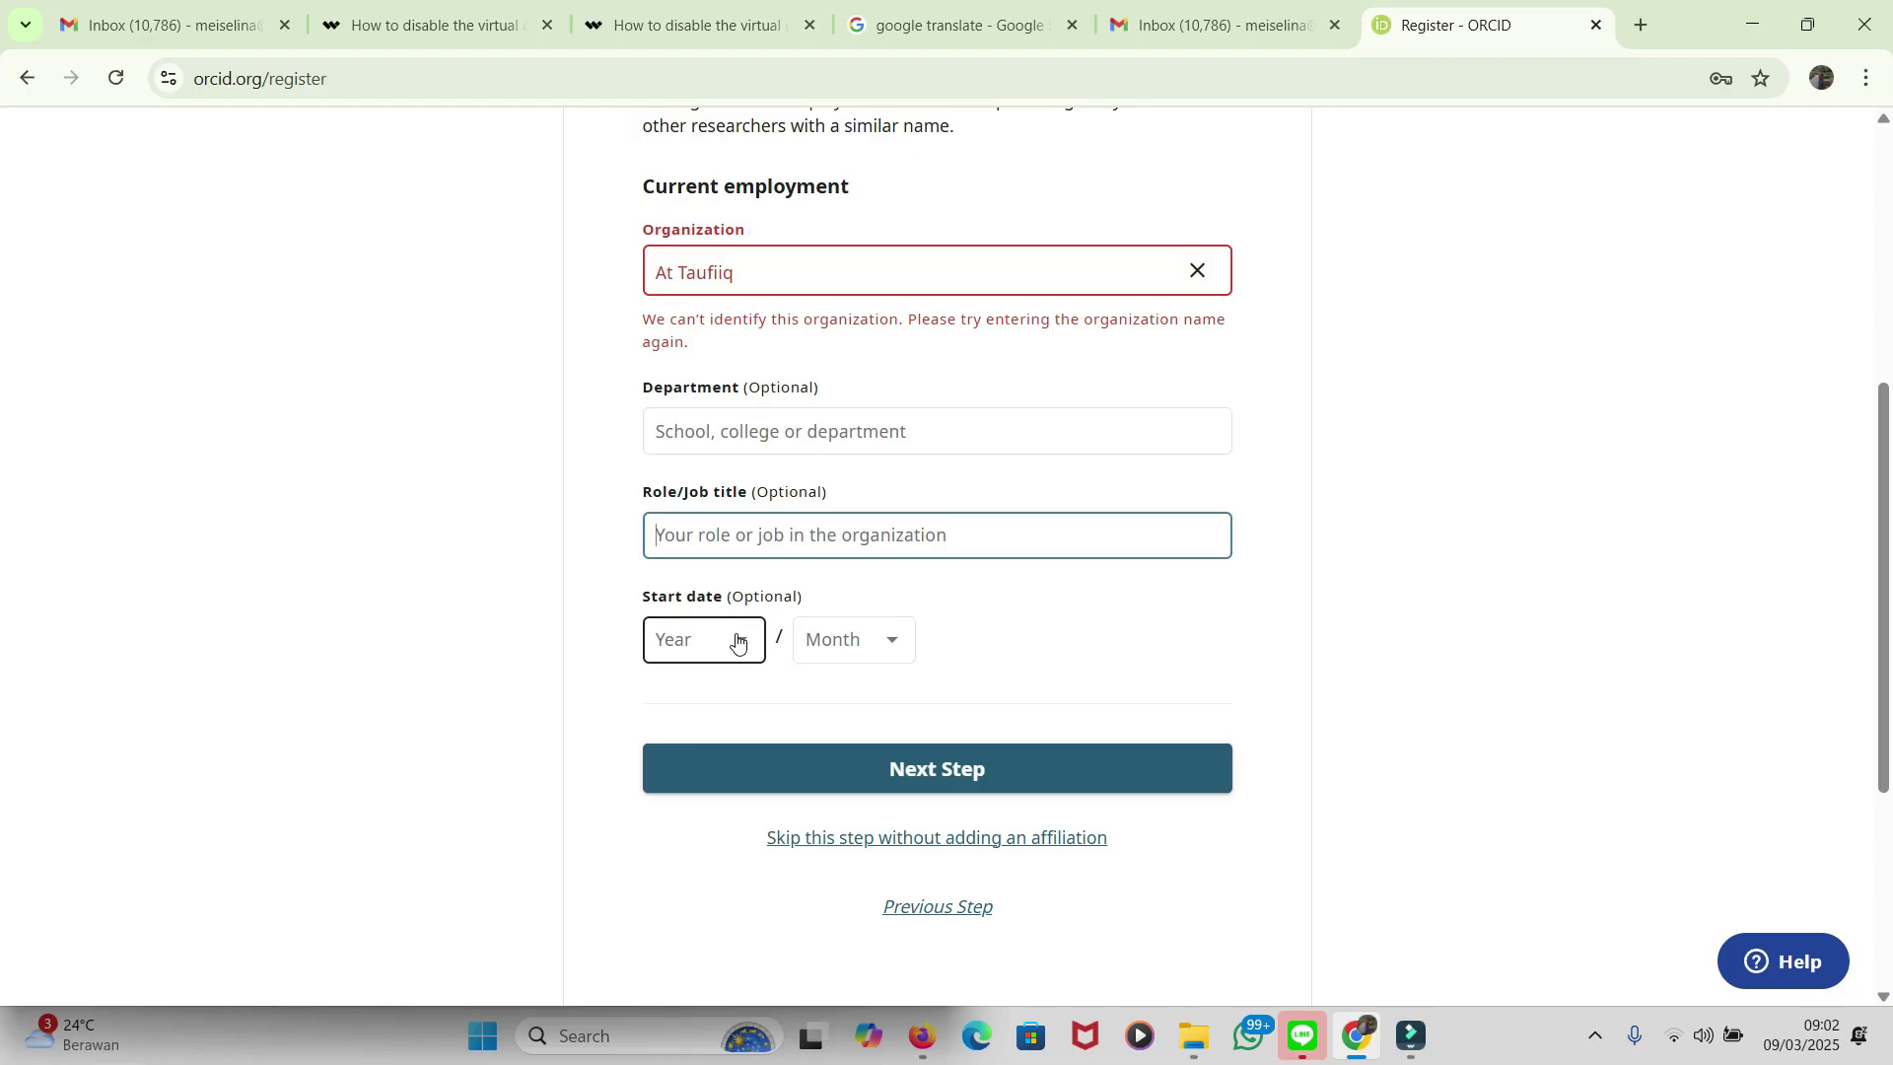
{"action": "scroll", "coordinate": [737, 643], "scroll_direction": "up", "scroll_amount": 1}
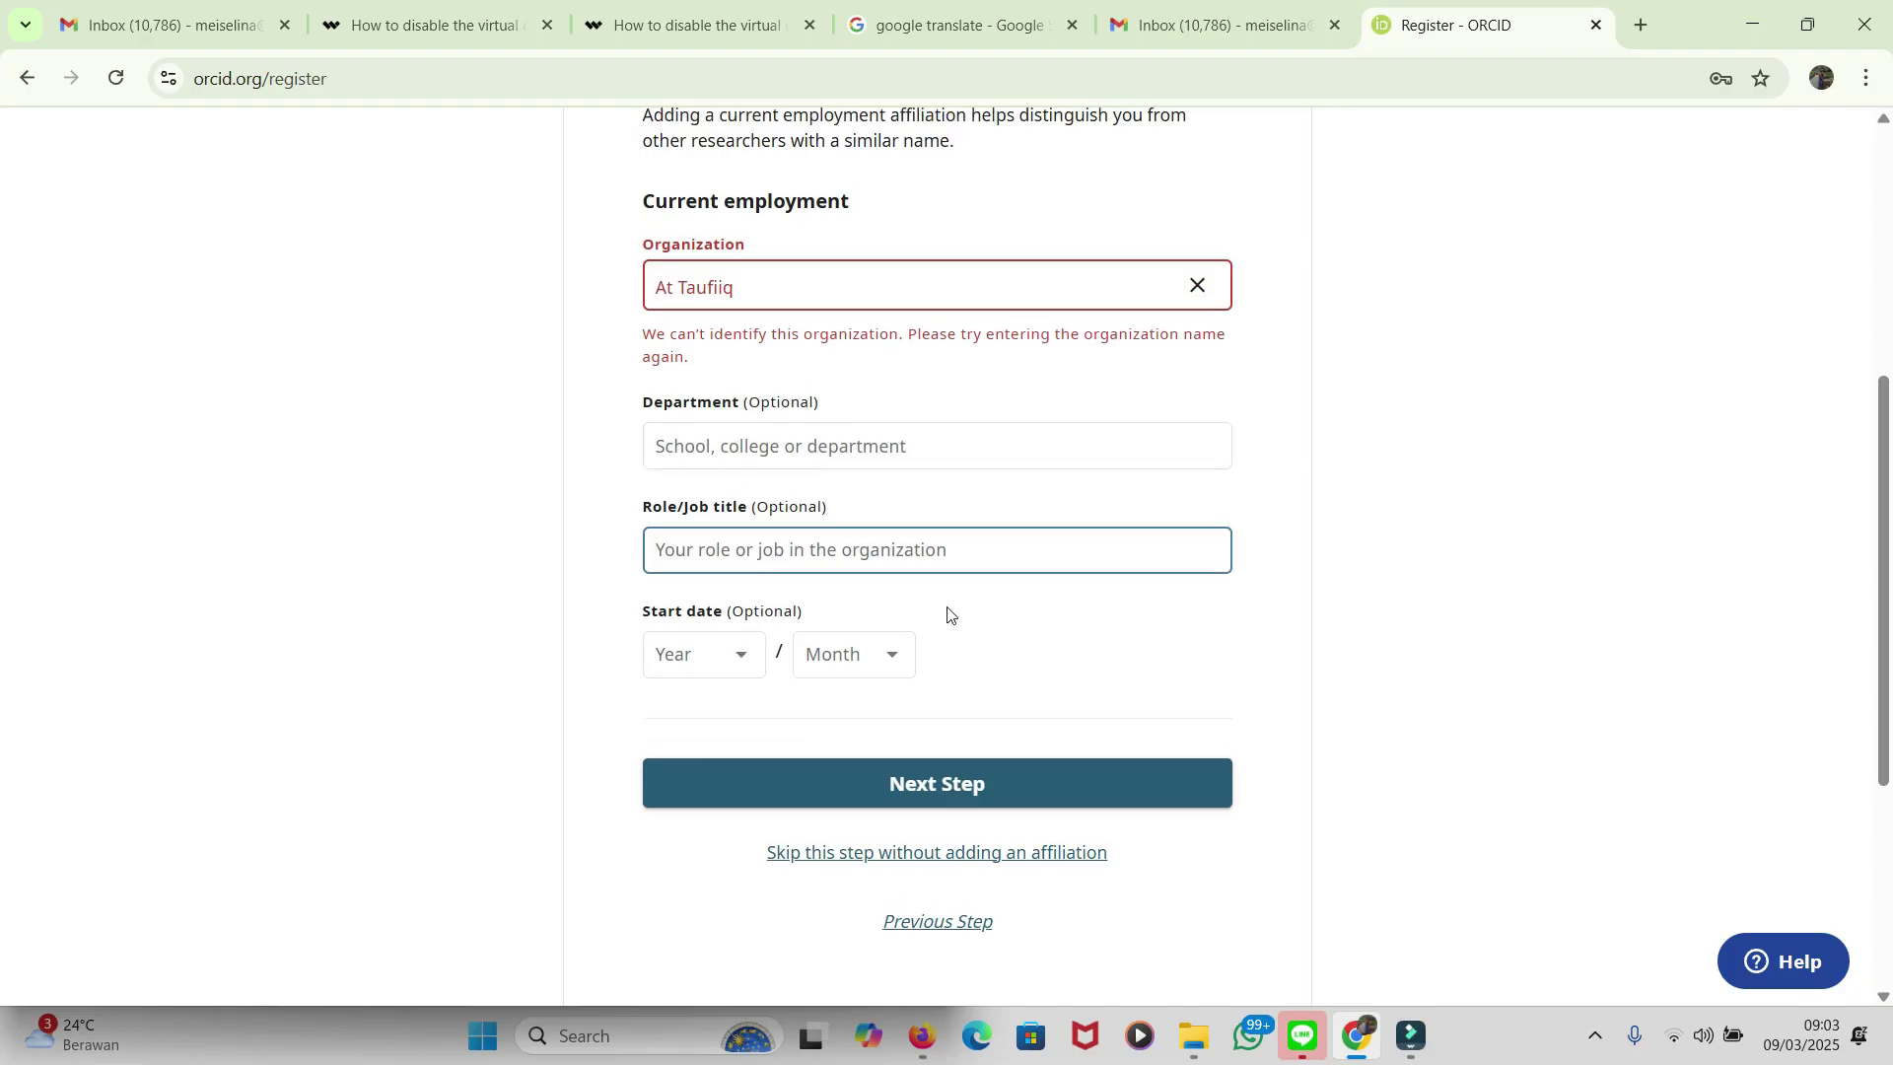
{"action": "scroll", "coordinate": [985, 695], "scroll_direction": "down", "scroll_amount": 2}
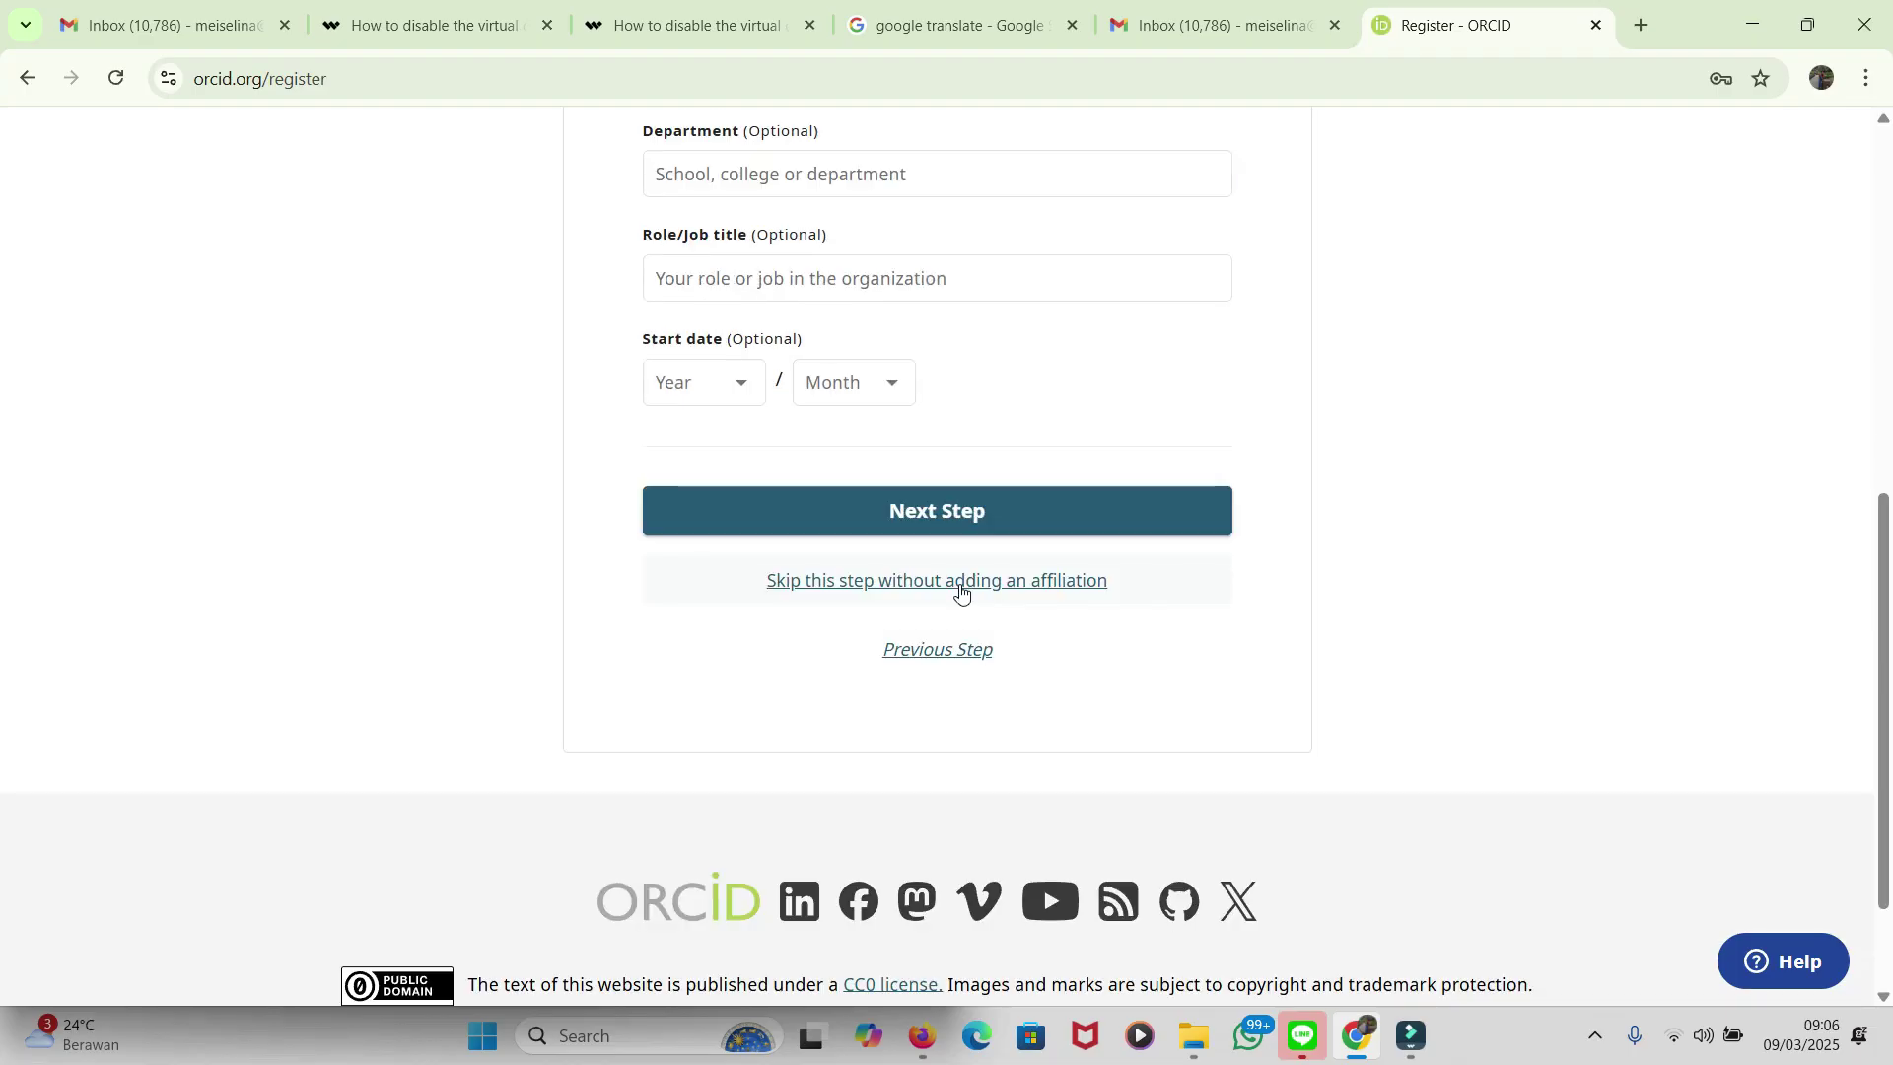
{"action": "left_click", "coordinate": [961, 590]}
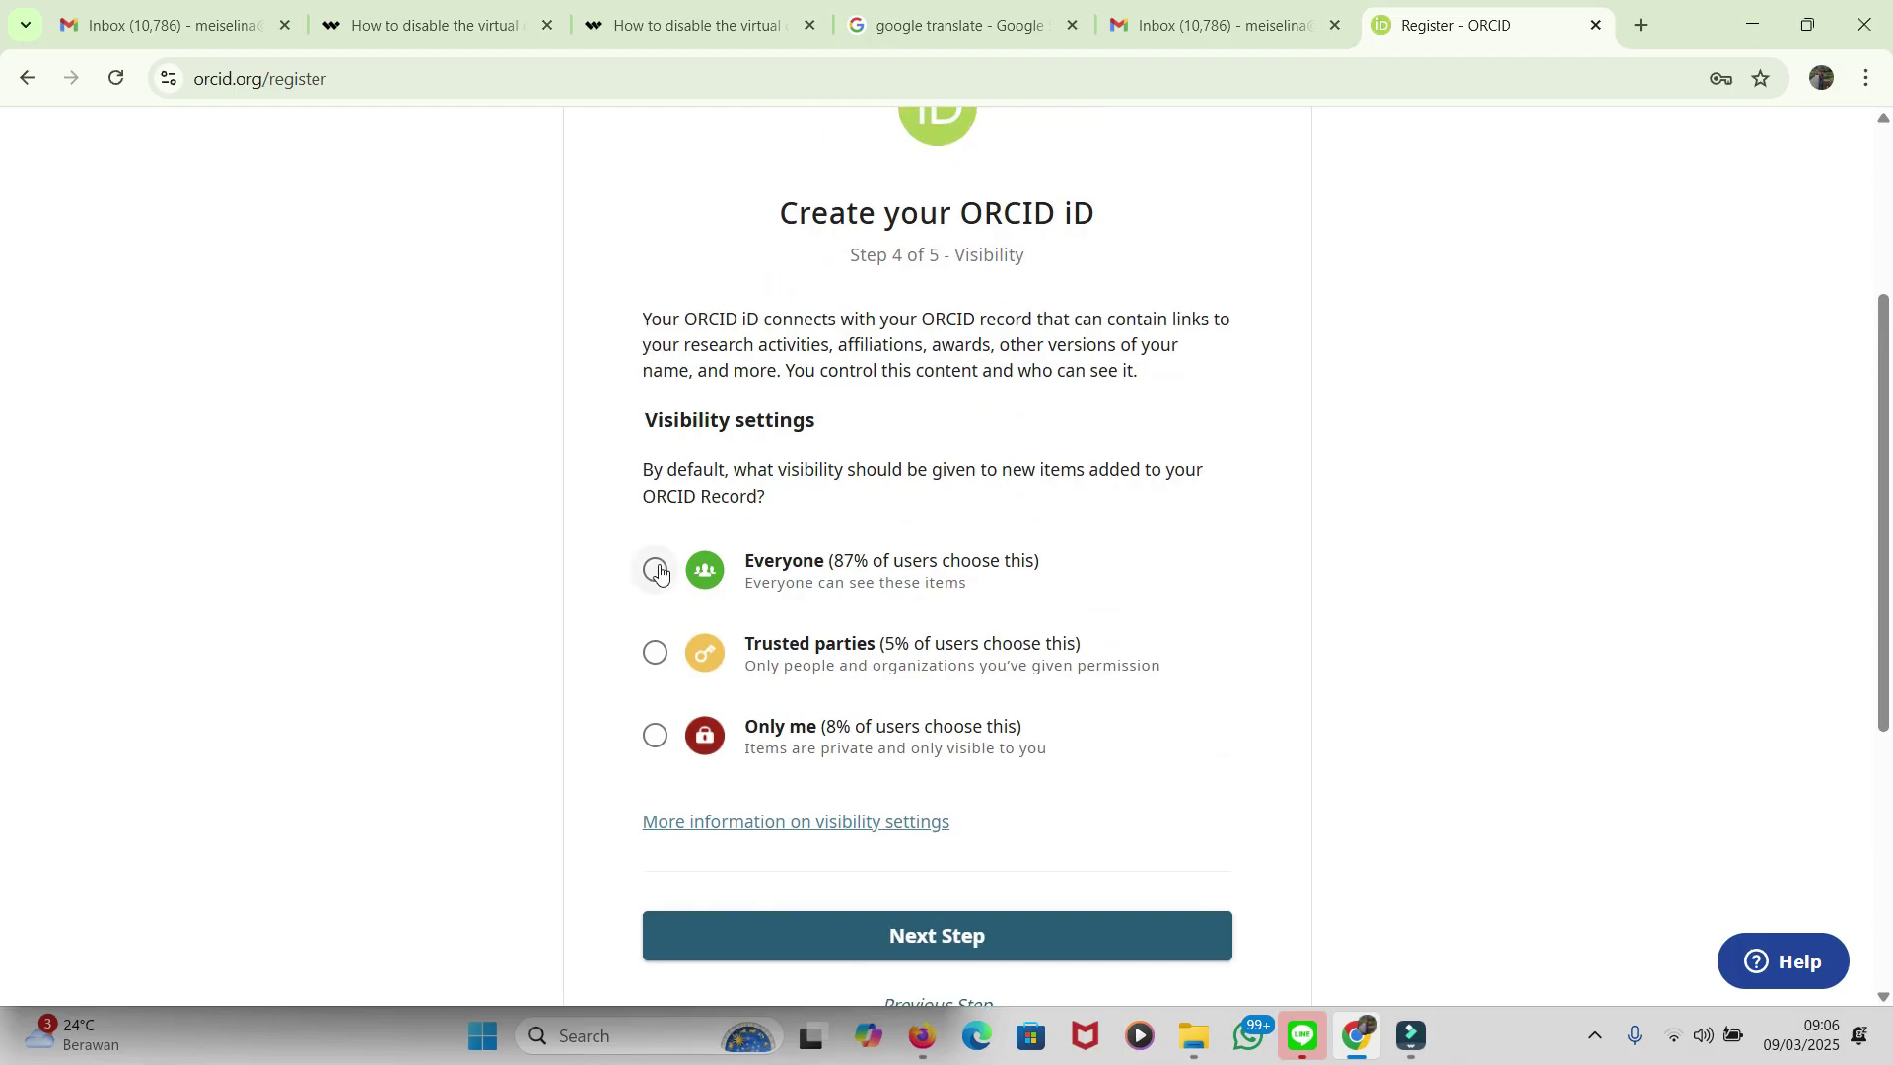
Step: Set the default visibility for new record items to Everyone on Step 4
{"action": "left_click", "coordinate": [655, 568]}
{"action": "scroll", "coordinate": [1226, 547], "scroll_direction": "down", "scroll_amount": 1}
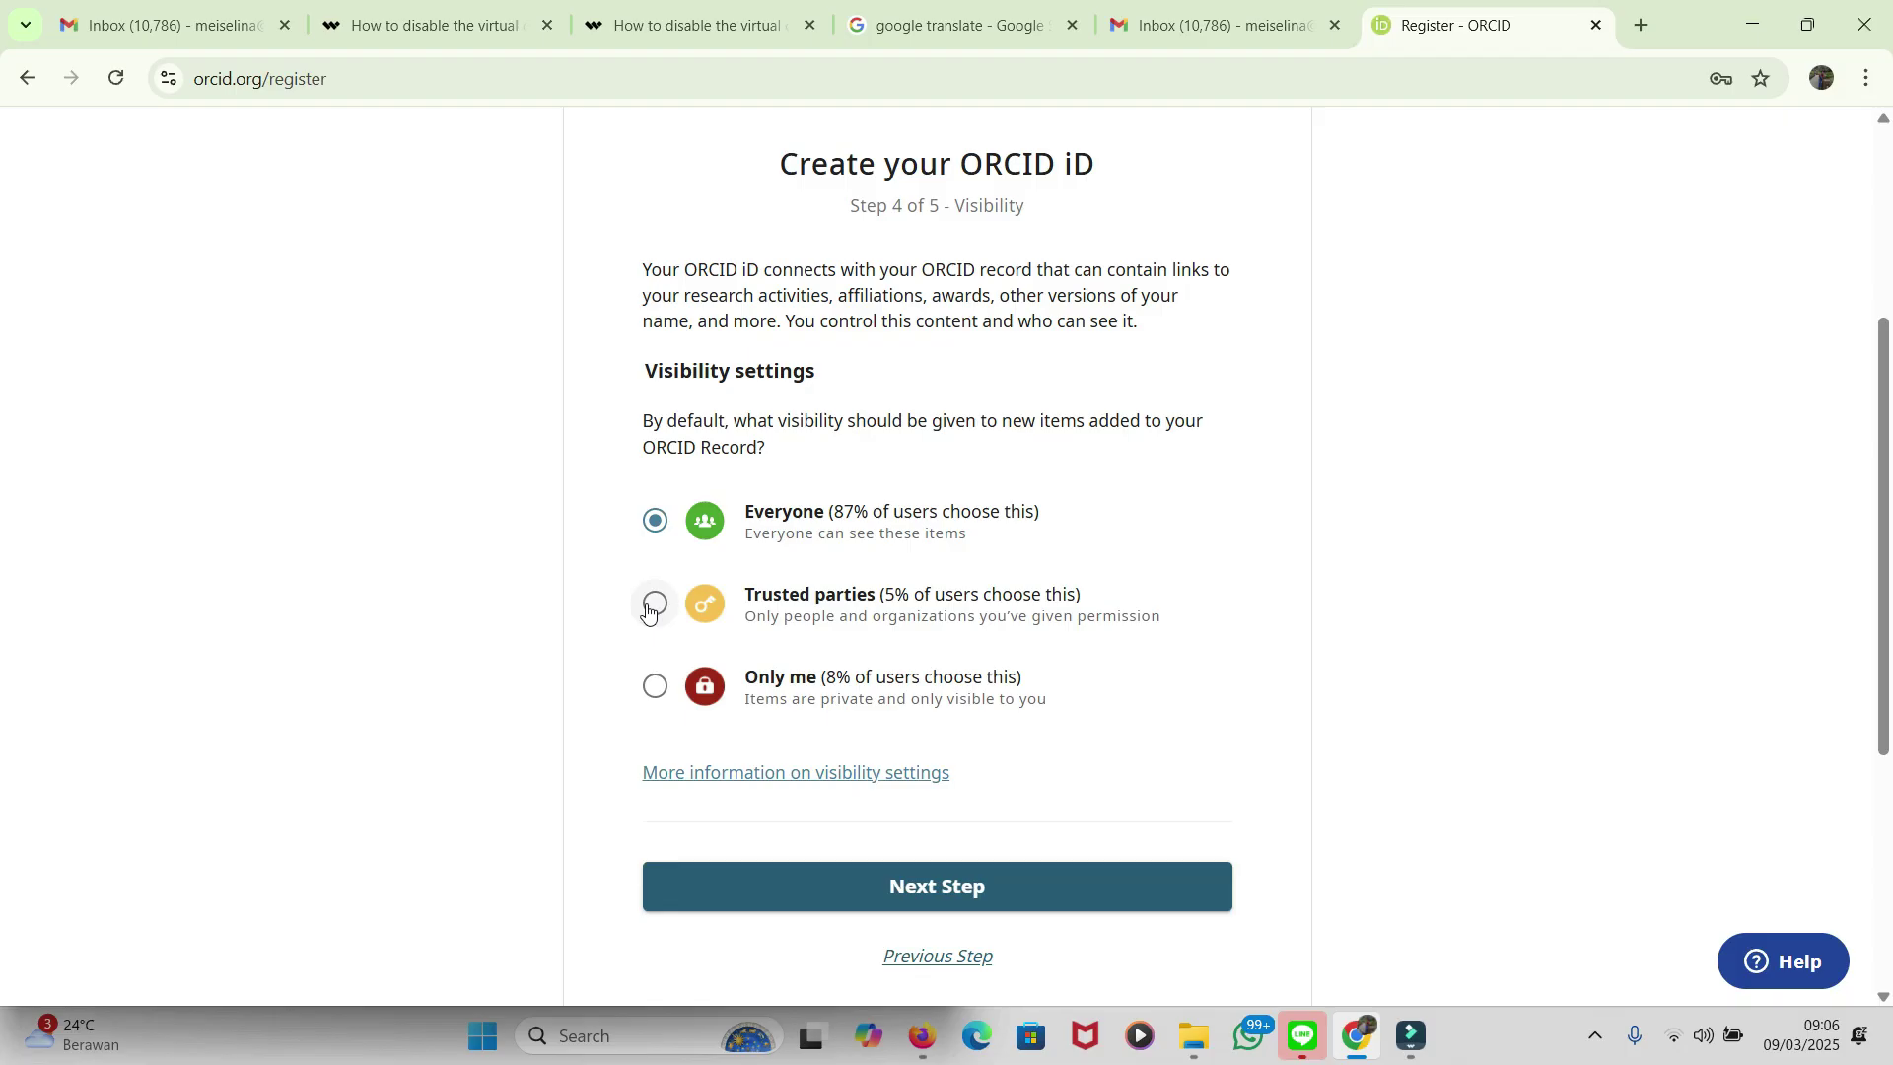
{"action": "scroll", "coordinate": [1002, 690], "scroll_direction": "down", "scroll_amount": 3}
{"action": "scroll", "coordinate": [1002, 689], "scroll_direction": "up", "scroll_amount": 2}
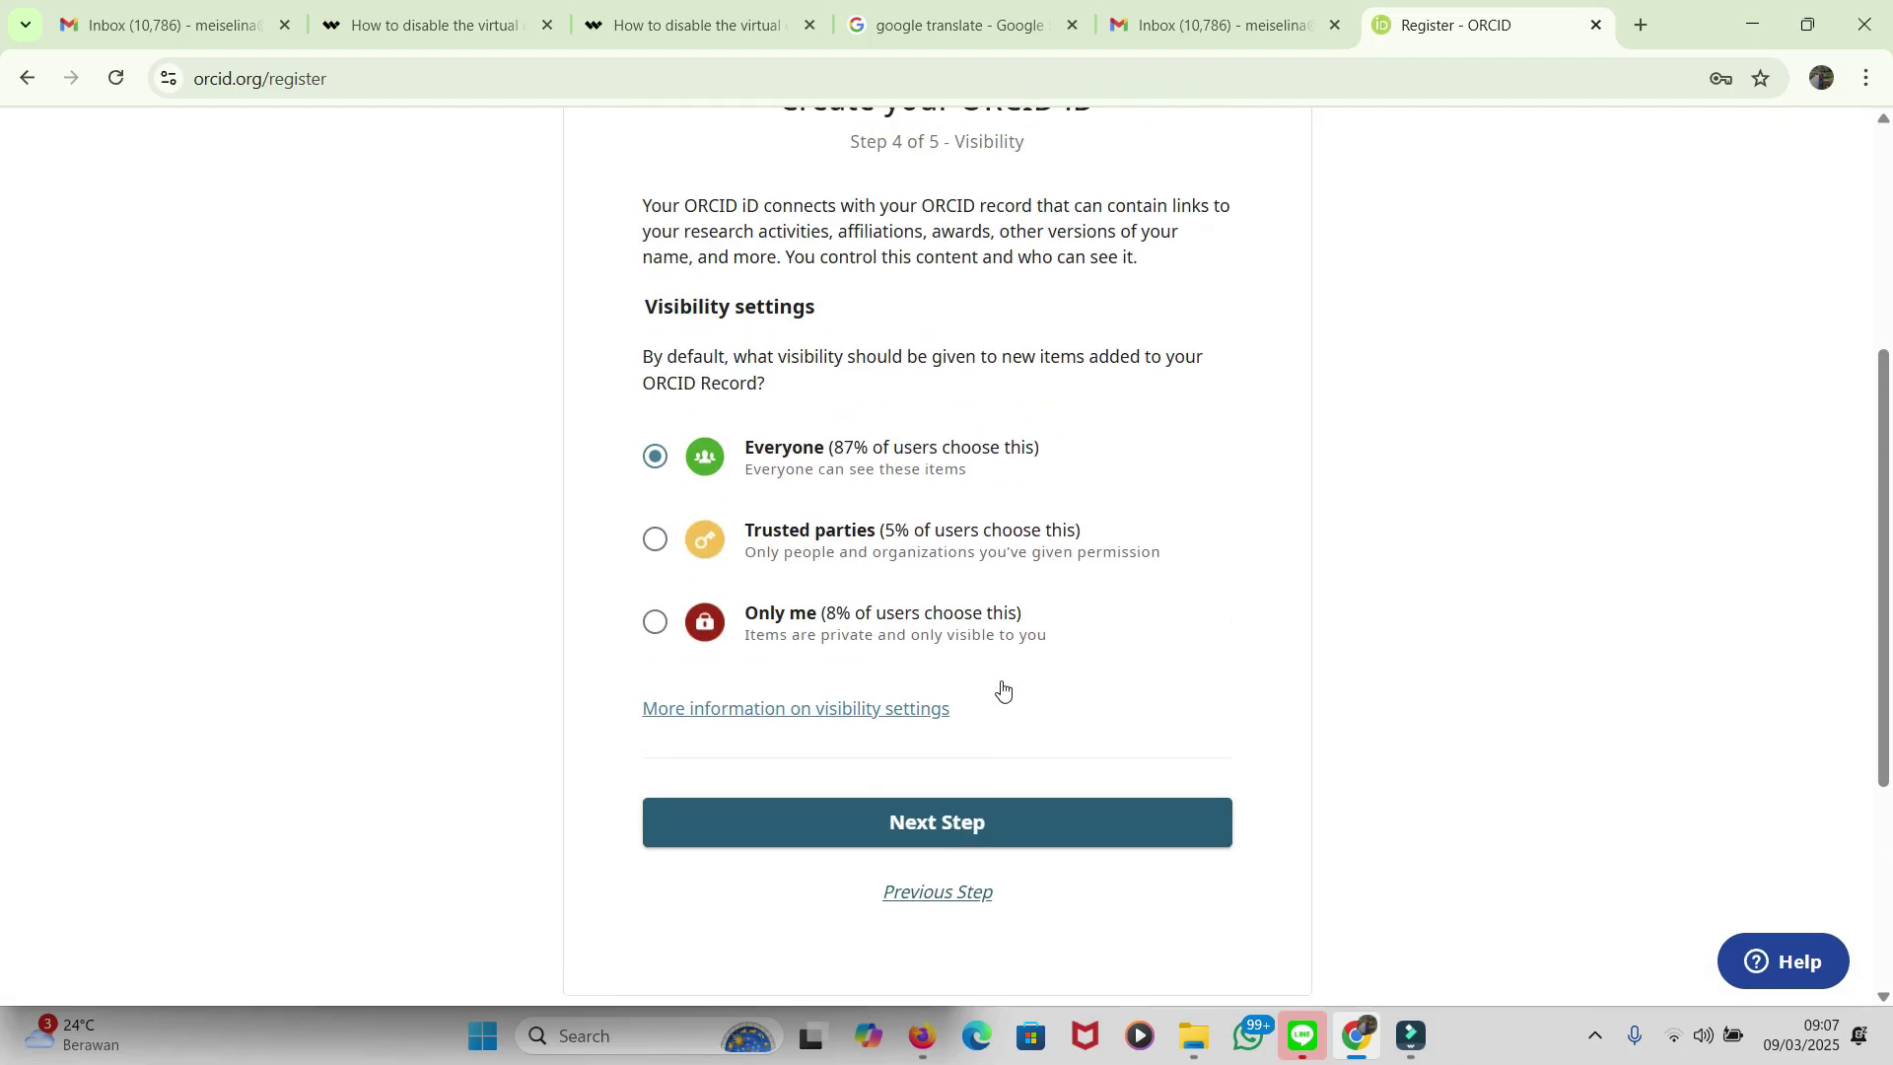
Step: On the terms step, accept the Terms of Use and US data-processing consents and pass reCAPTCHA
{"action": "left_click", "coordinate": [982, 826]}
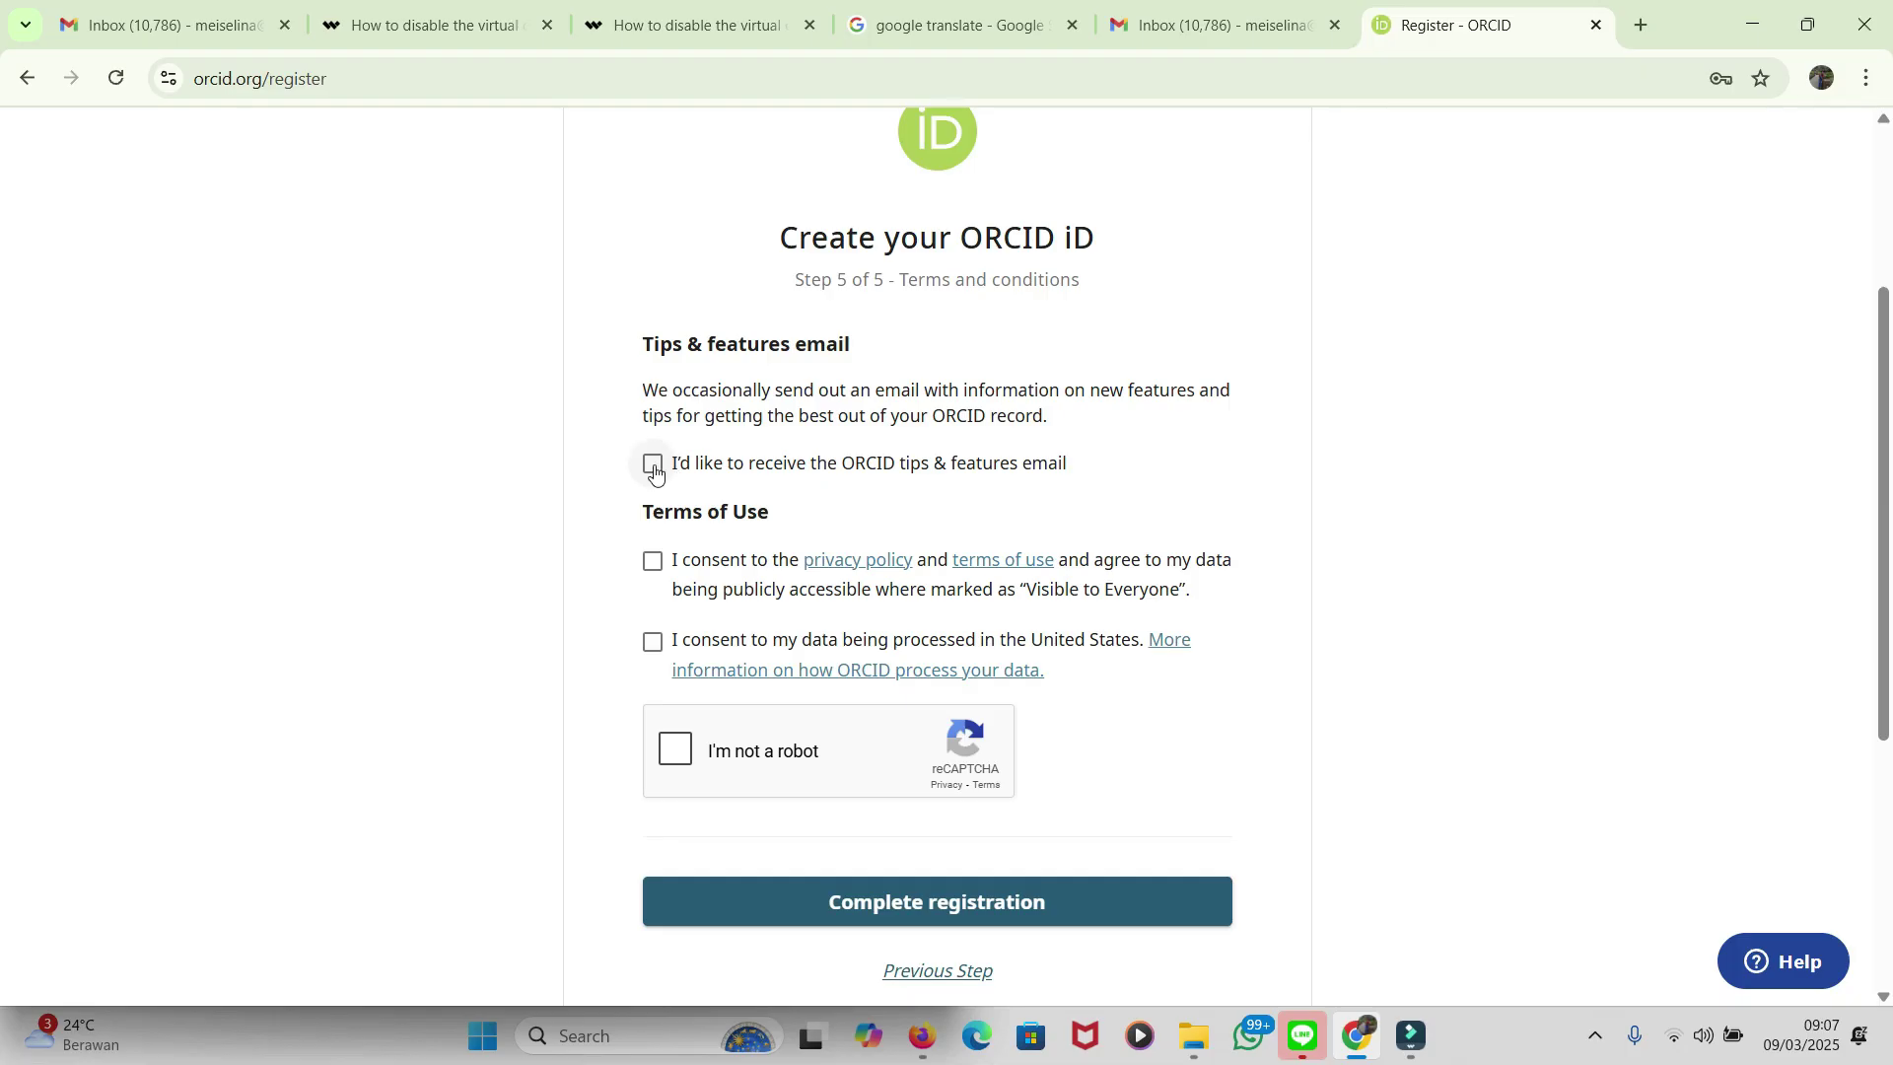
{"action": "left_click", "coordinate": [655, 560]}
{"action": "left_click", "coordinate": [652, 644]}
{"action": "scroll", "coordinate": [340, 662], "scroll_direction": "down", "scroll_amount": 1}
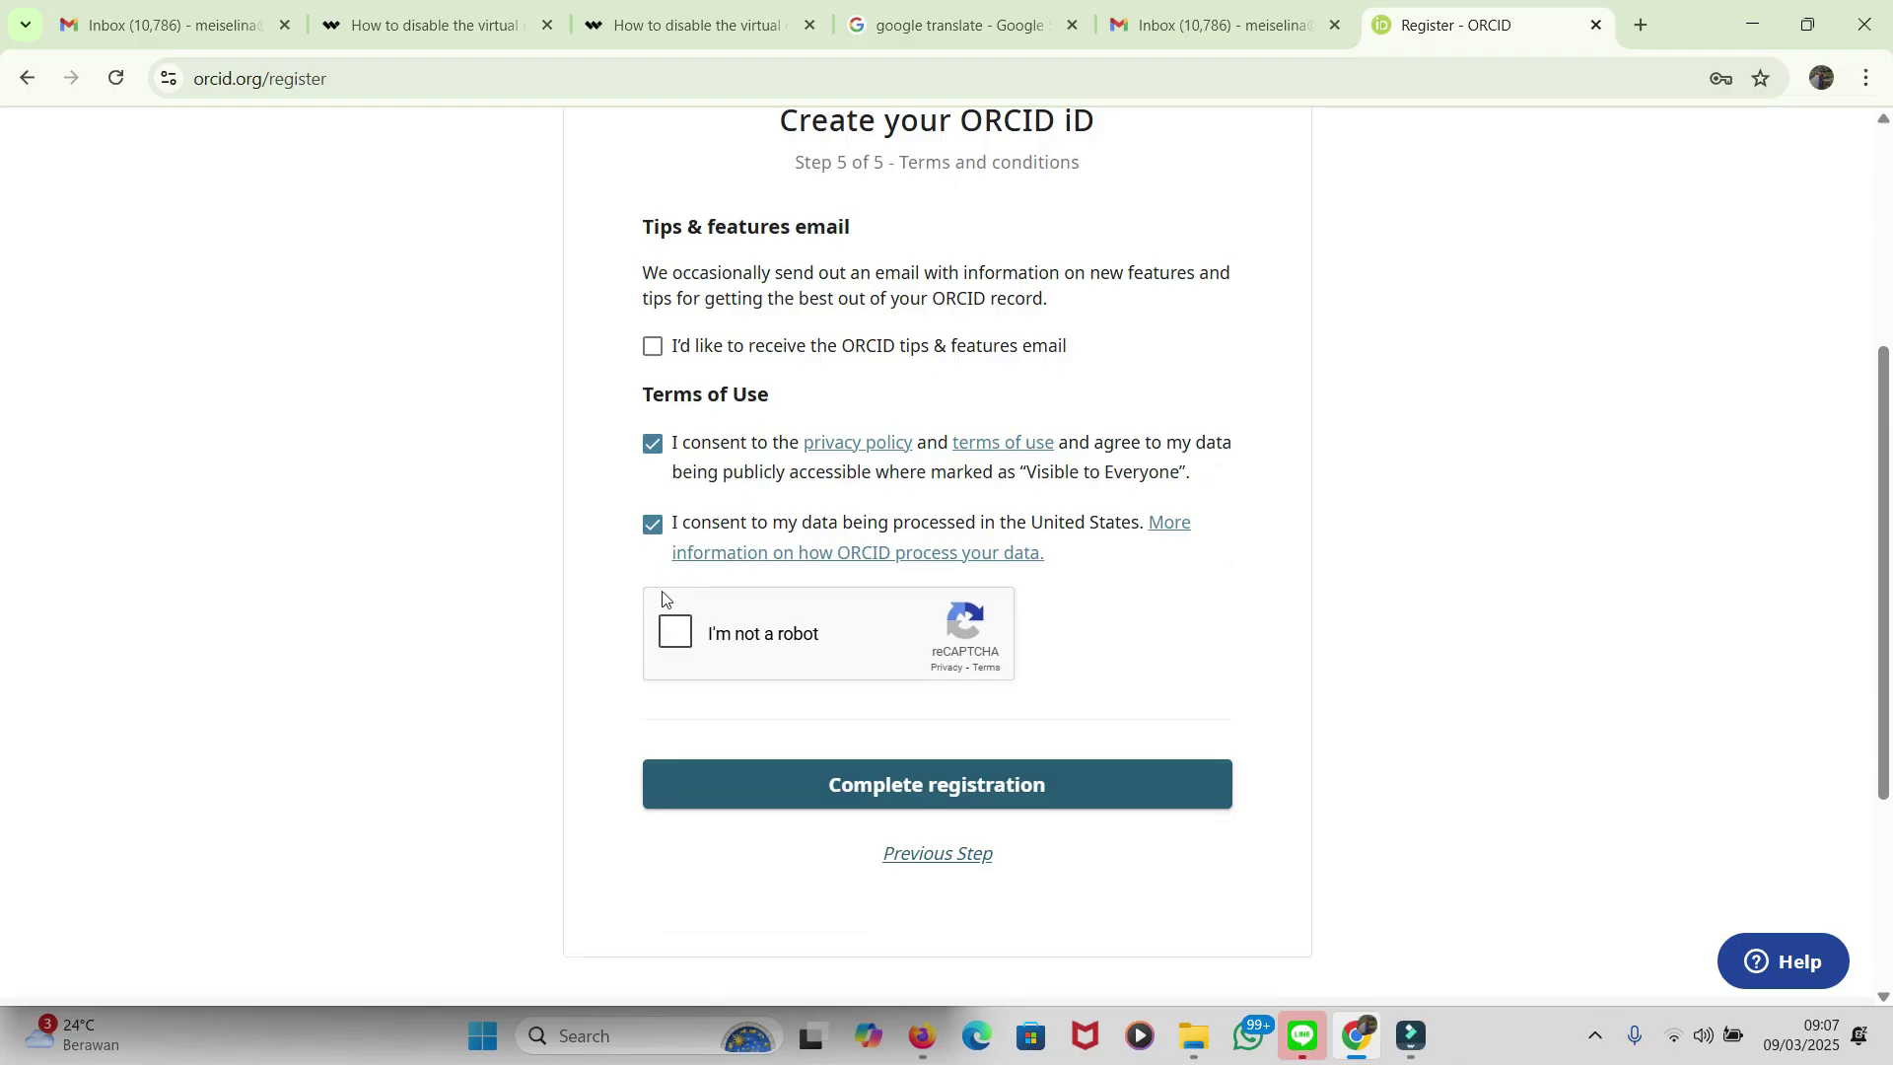
{"action": "left_click", "coordinate": [675, 636]}
Step: Complete the registration and decline Chrome's offer to save the password
{"action": "scroll", "coordinate": [873, 652], "scroll_direction": "down", "scroll_amount": 1}
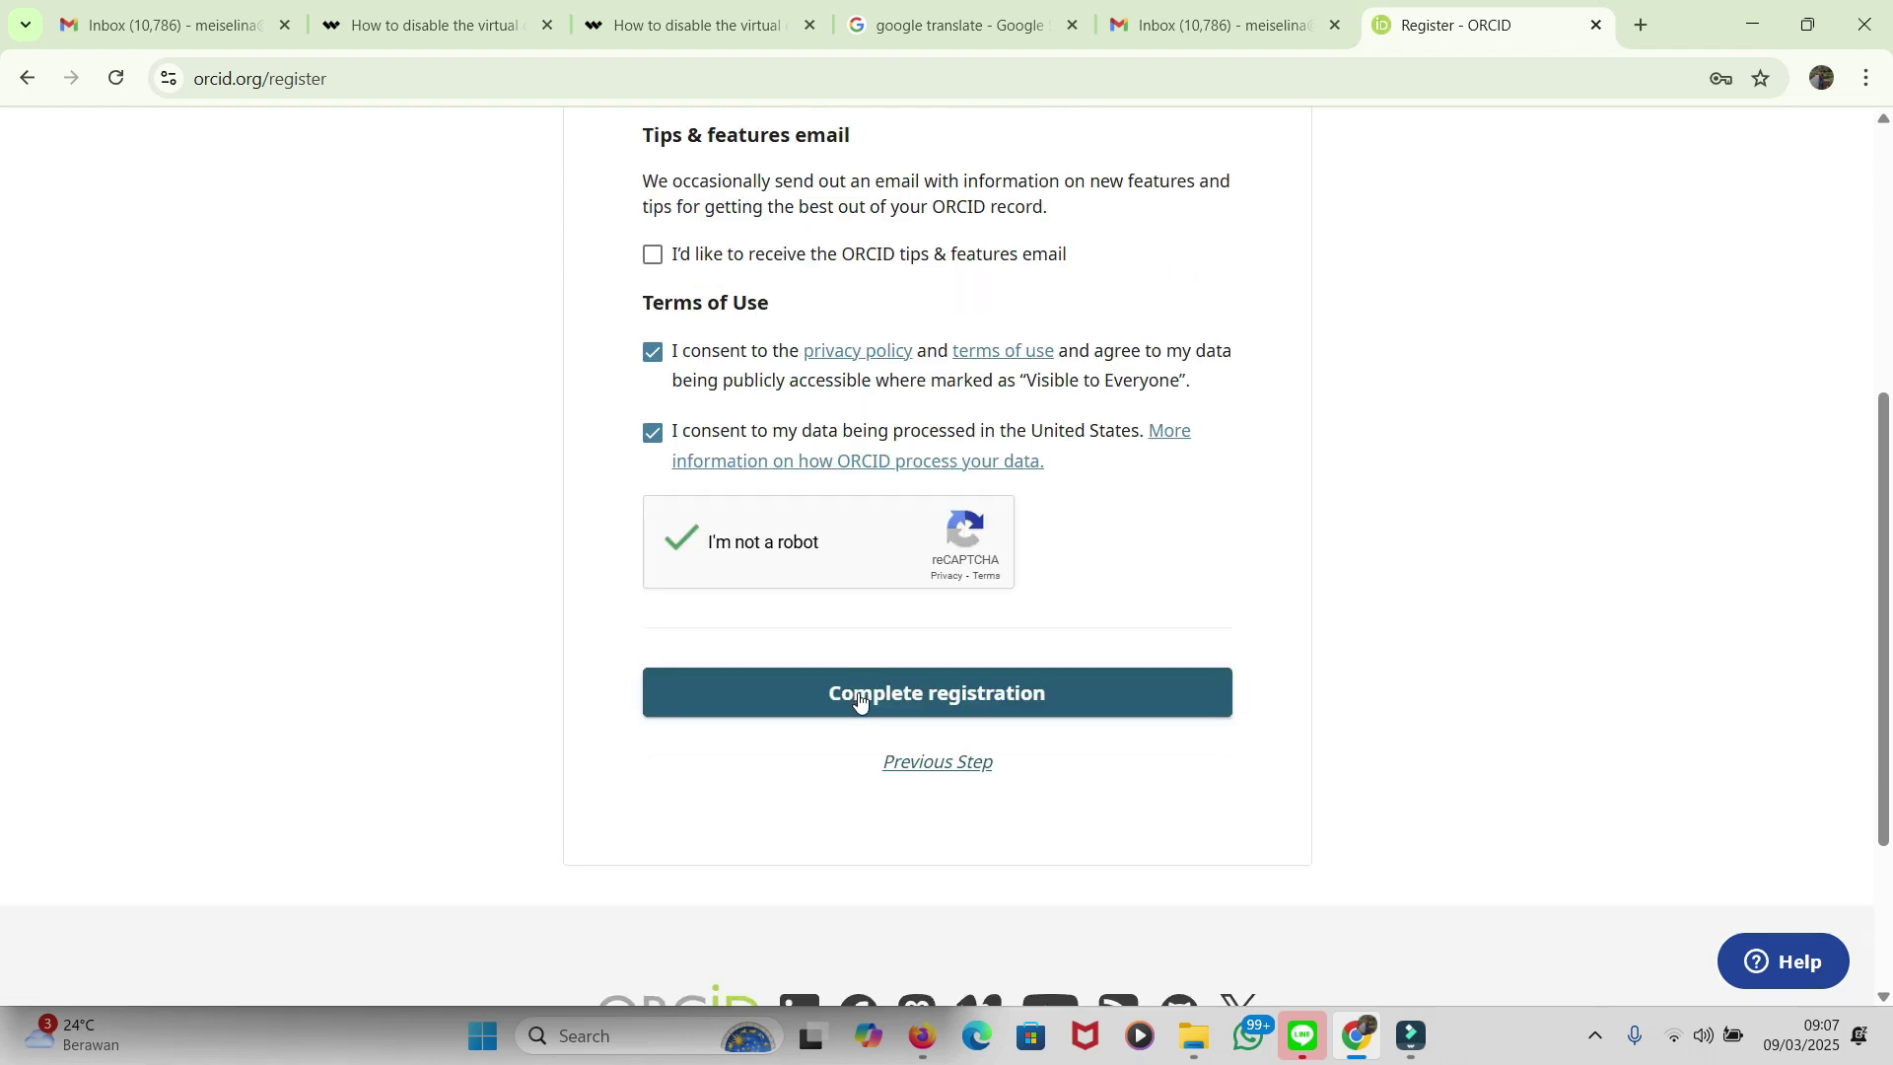
{"action": "left_click", "coordinate": [858, 699]}
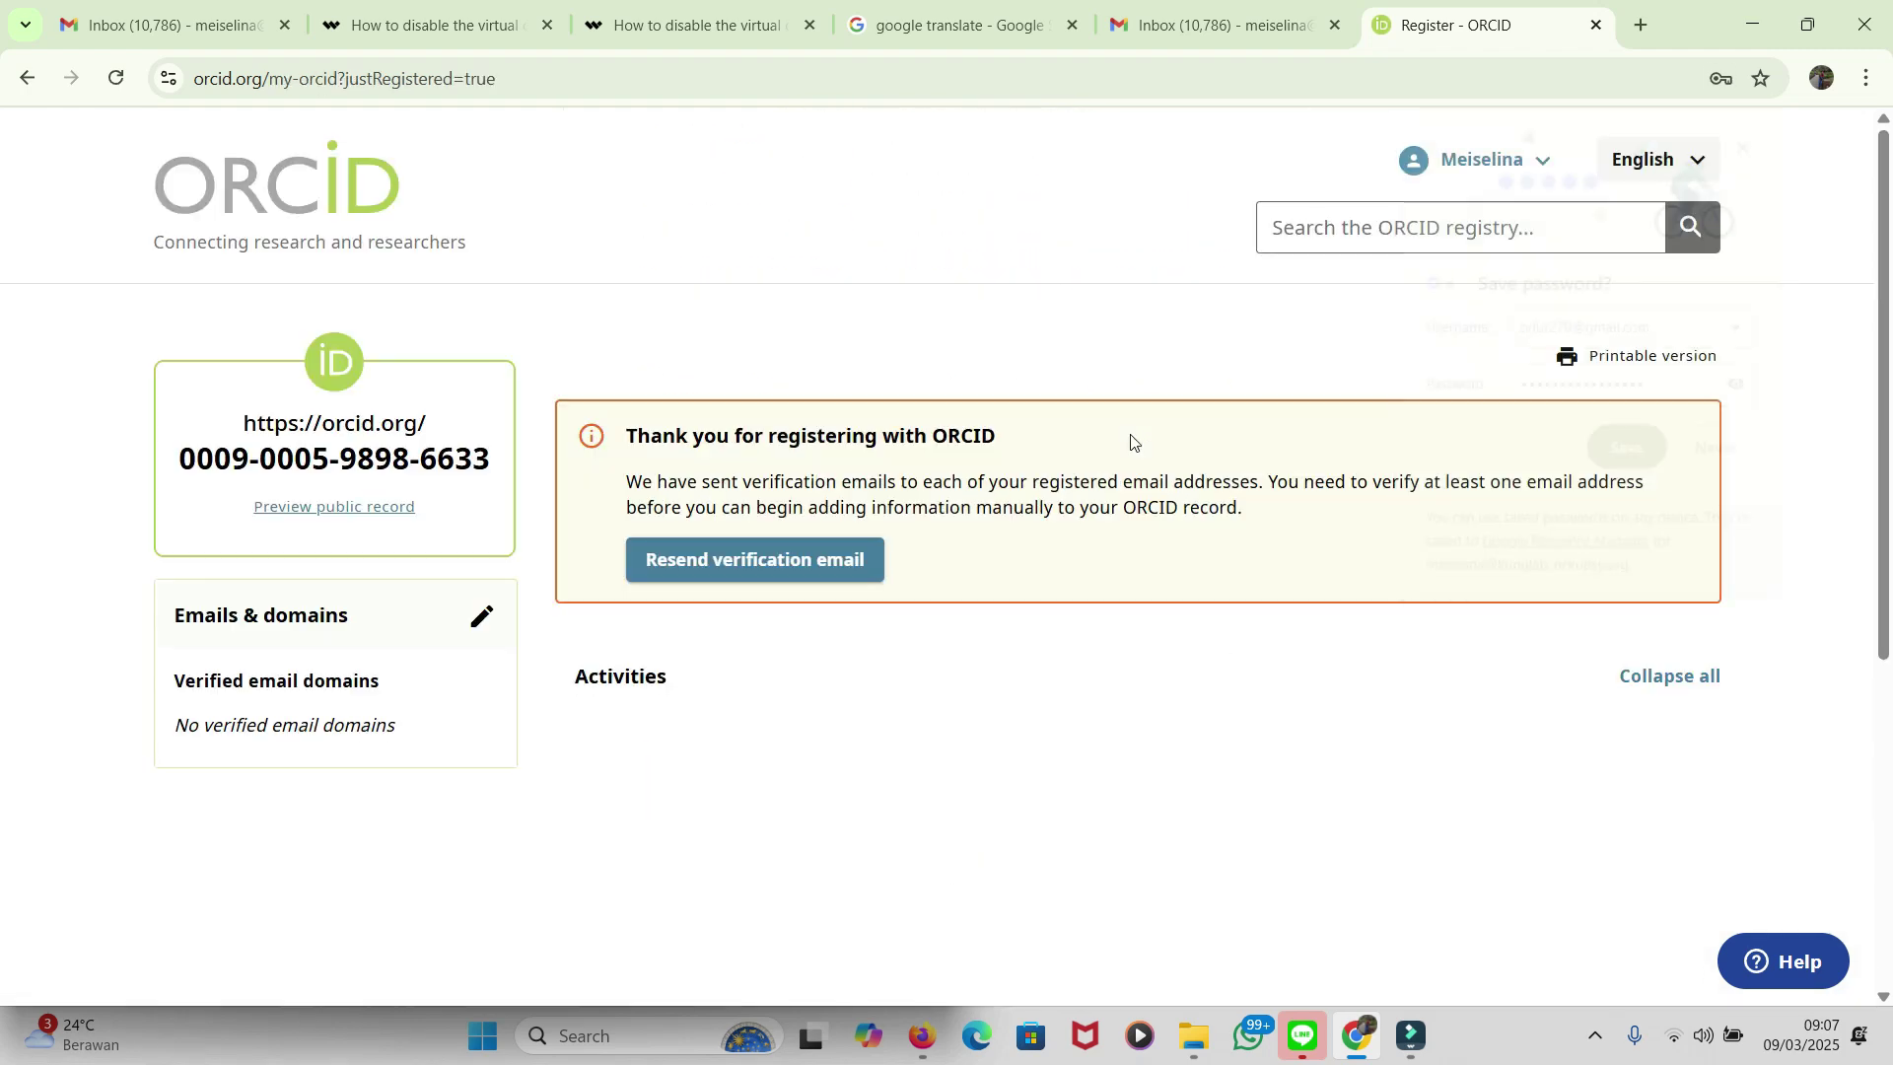
{"action": "left_click", "coordinate": [1758, 137]}
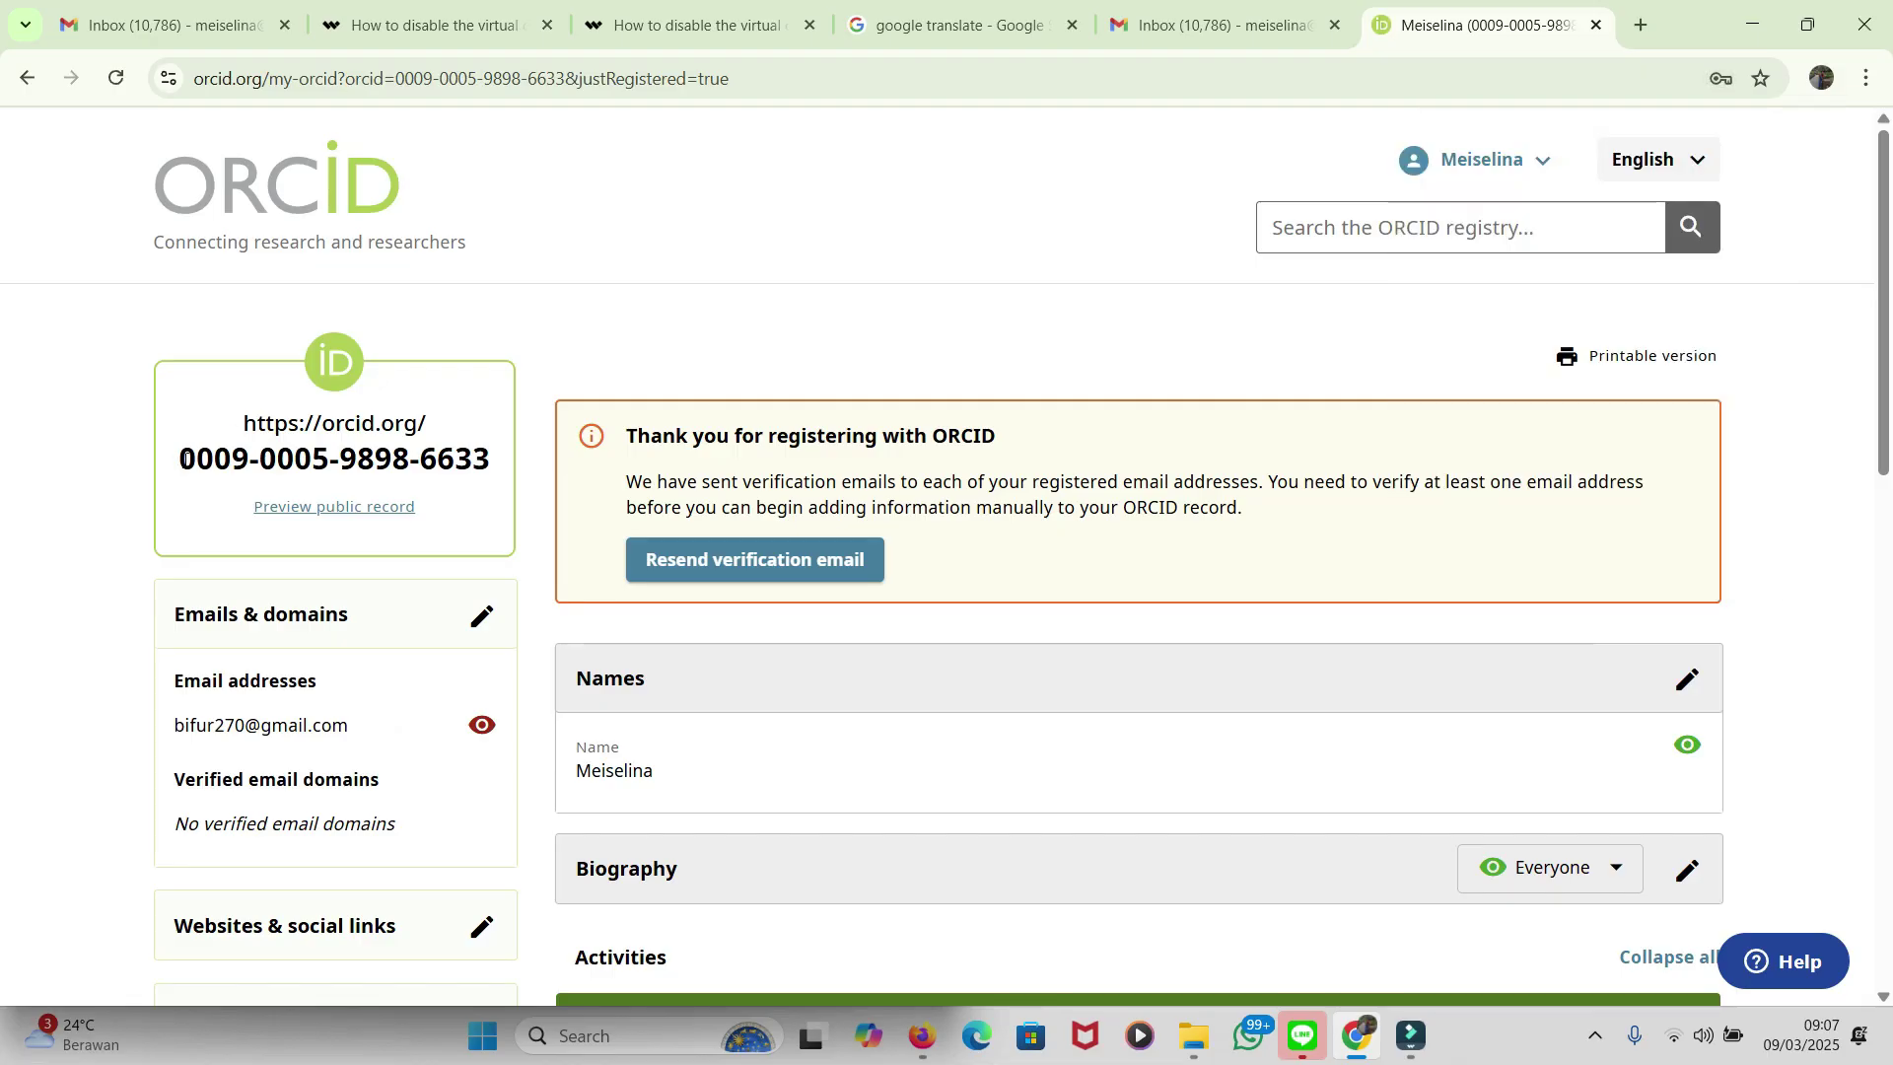